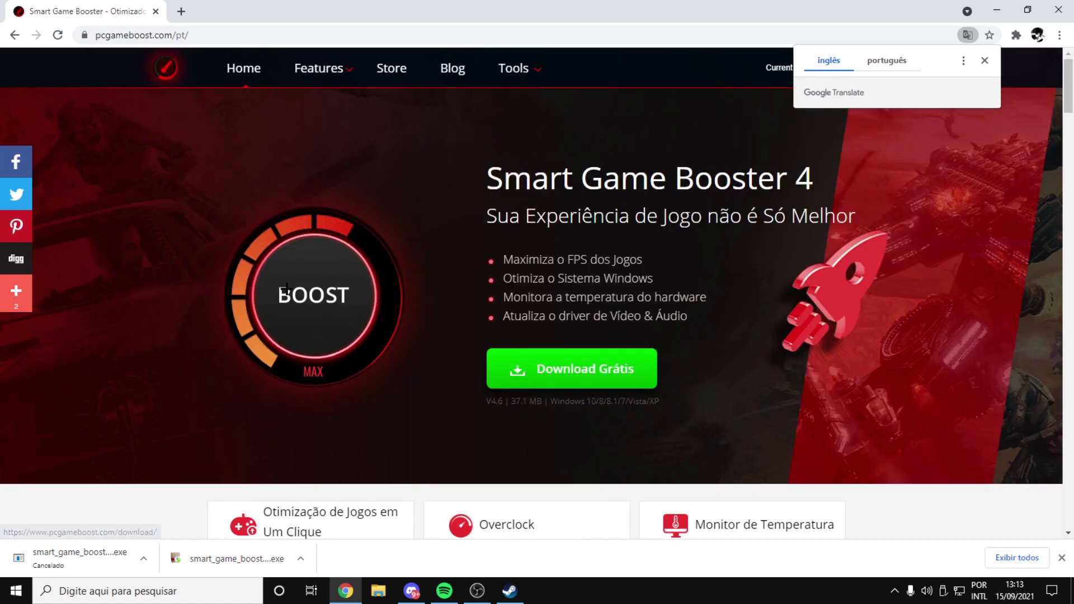
Step: Request the free Smart Game Booster download from the site's home page and look through the download page
click(302, 291)
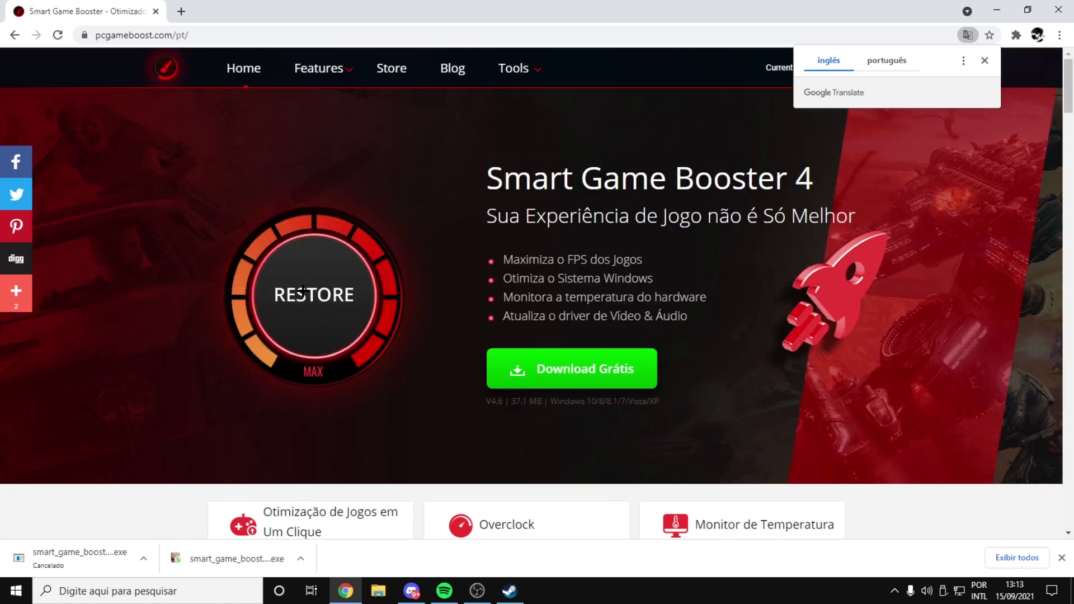
click(553, 375)
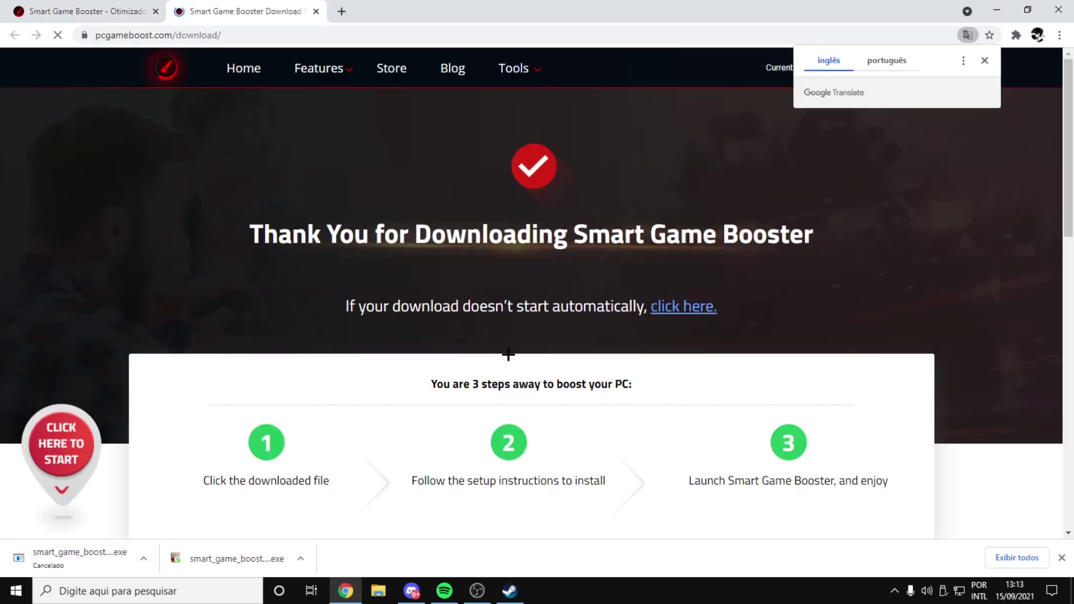
scroll(437, 361, down, 2)
scroll(446, 361, down, 6)
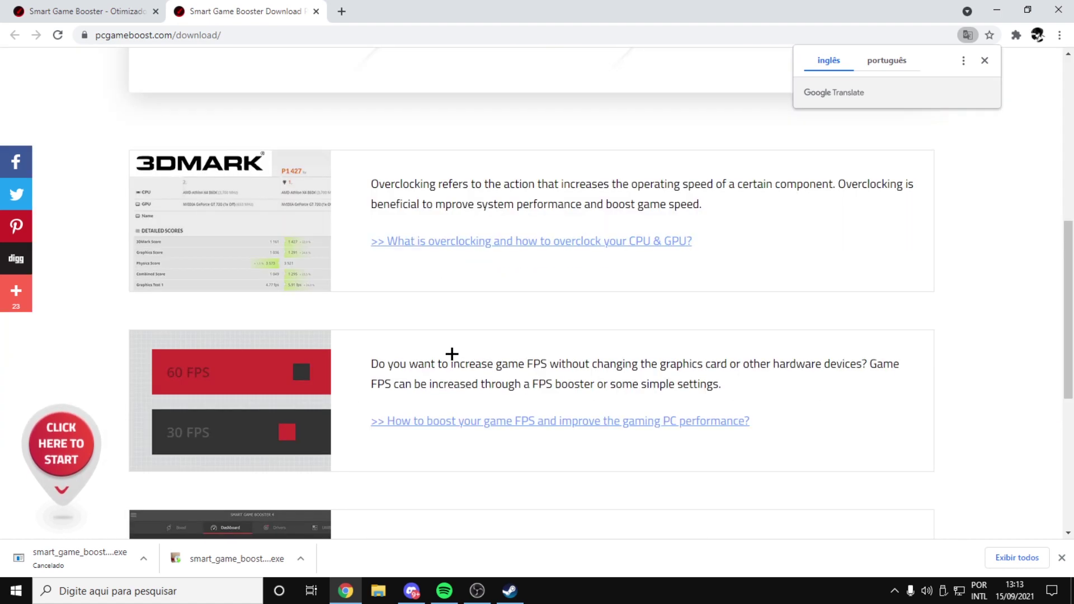
Step: Open the article on overclocking the CPU and GPU and examine the before-and-after comparison
click(496, 253)
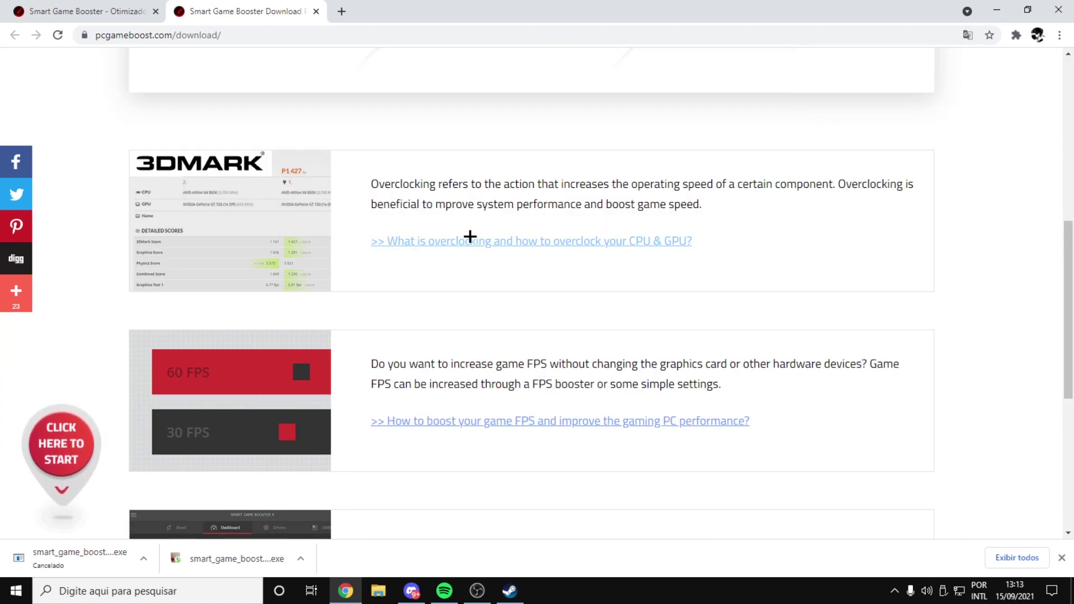
scroll(667, 211, down, 4)
scroll(667, 211, down, 9)
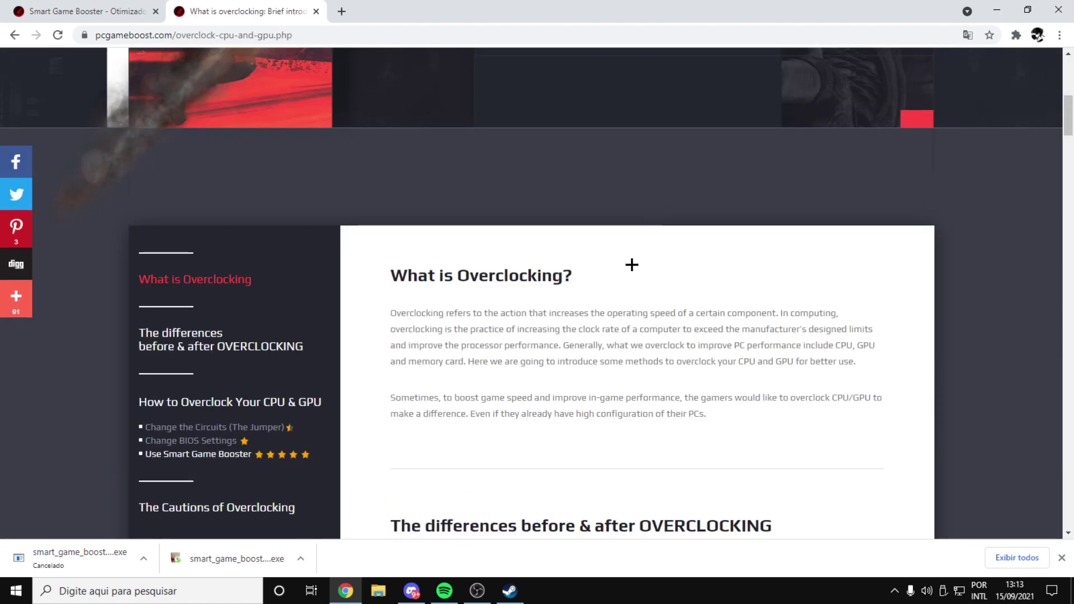
Step: Start the free download of Smart Game Booster 5 and pause the transfer
click(957, 289)
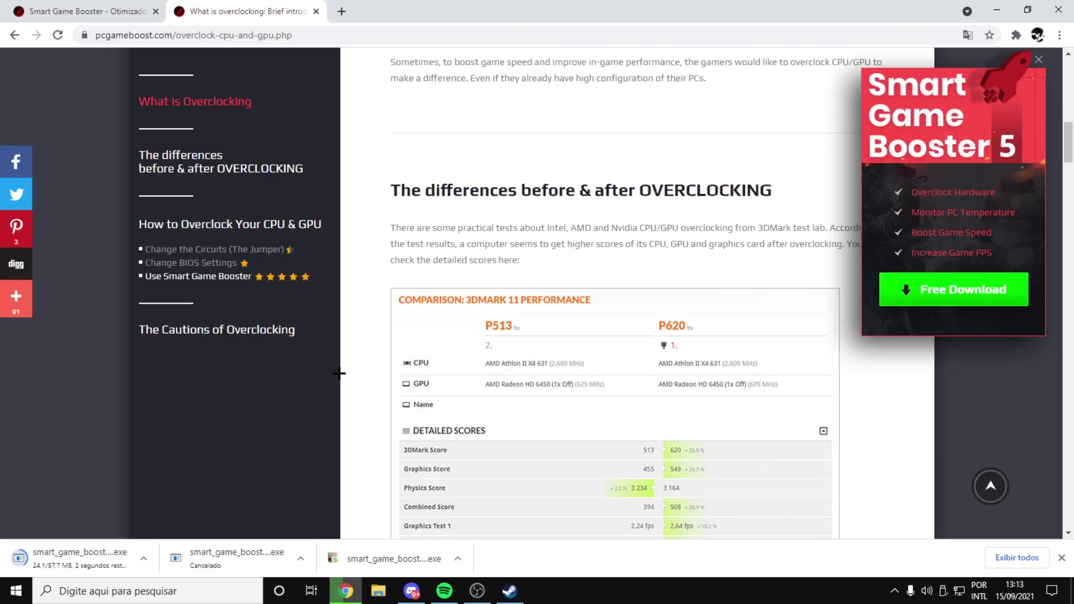
click(143, 558)
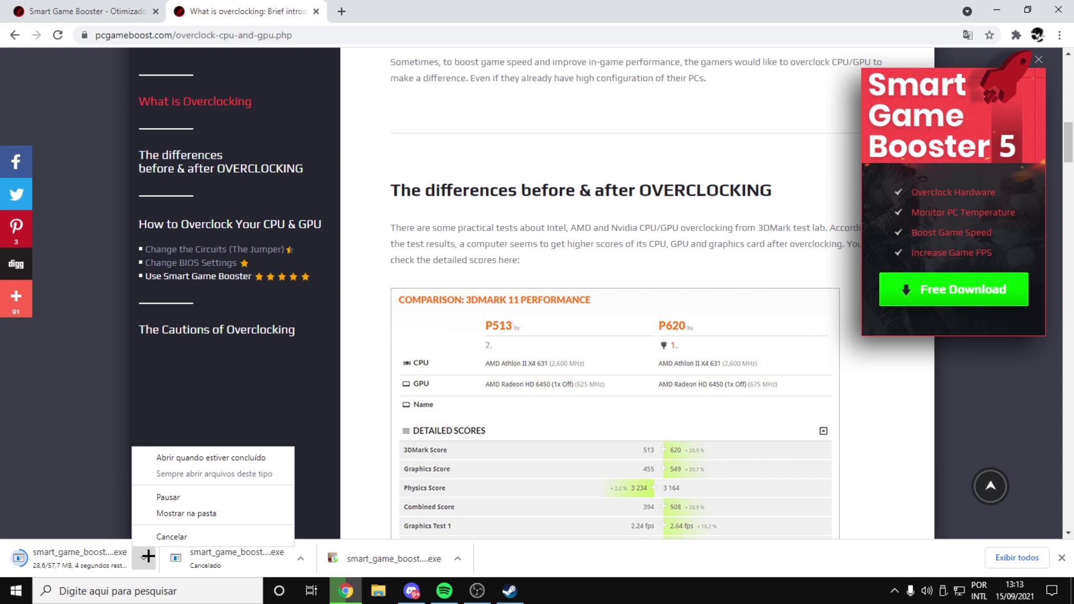
click(187, 497)
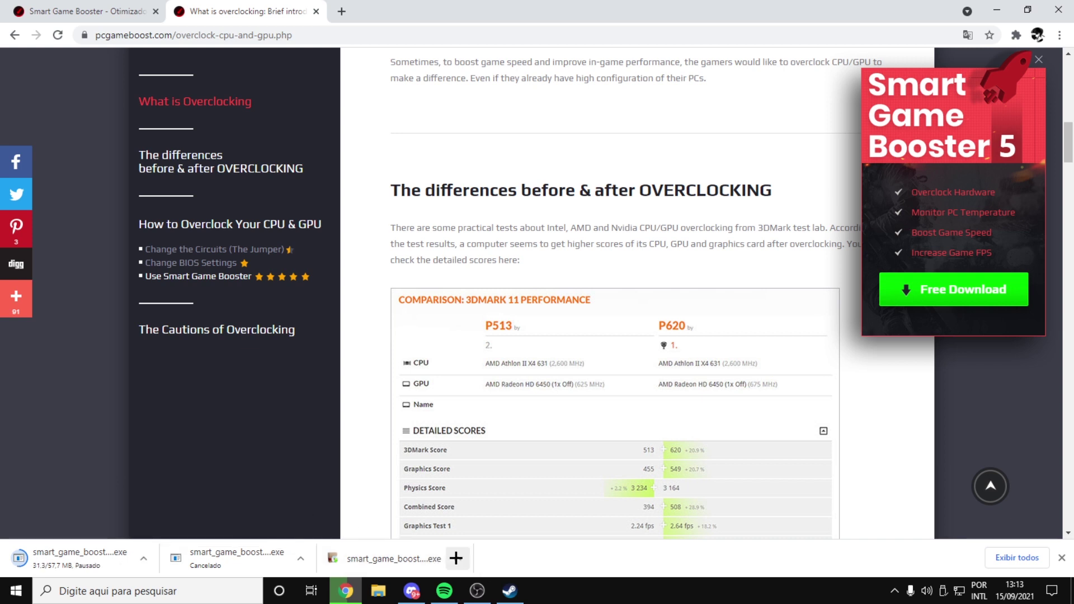
Step: Install Smart Game Booster 5.2 from the already downloaded installer, accepting the licence, default folder and both extra icons, and launch it
right_click(456, 558)
click(492, 471)
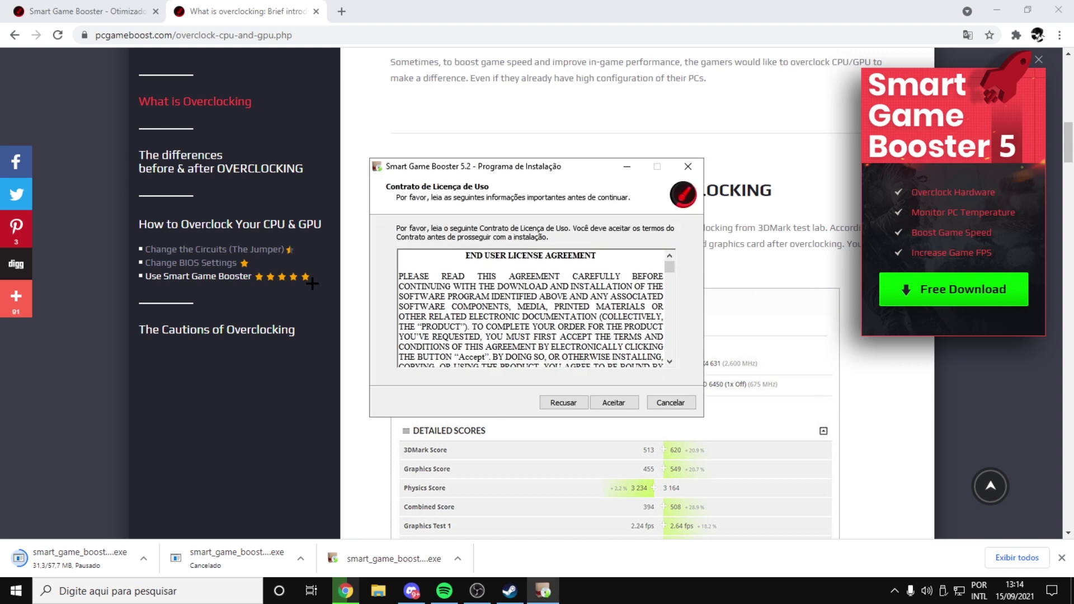
click(615, 406)
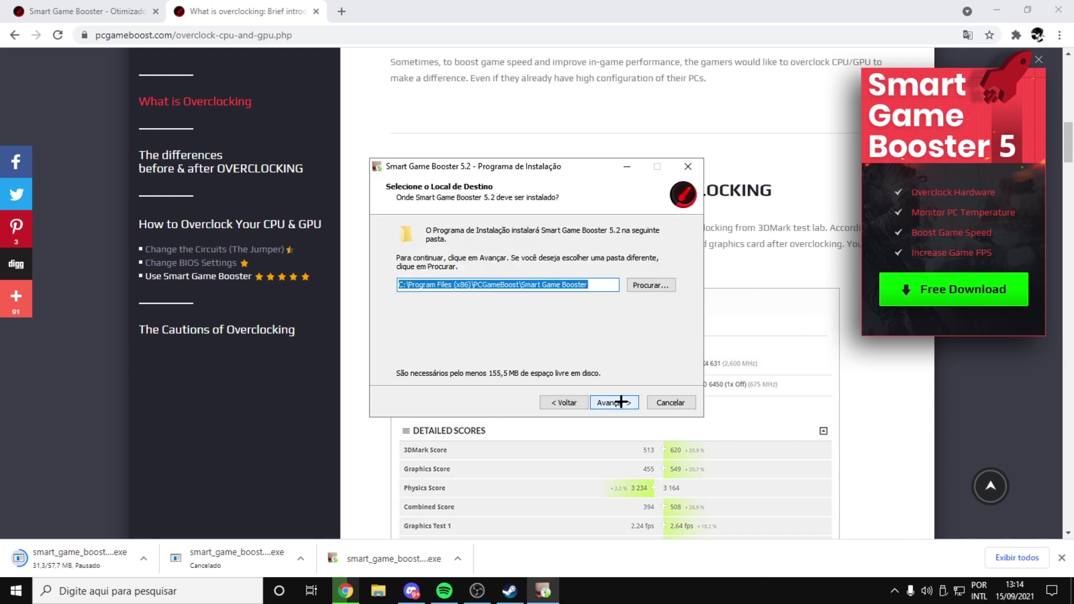
click(620, 402)
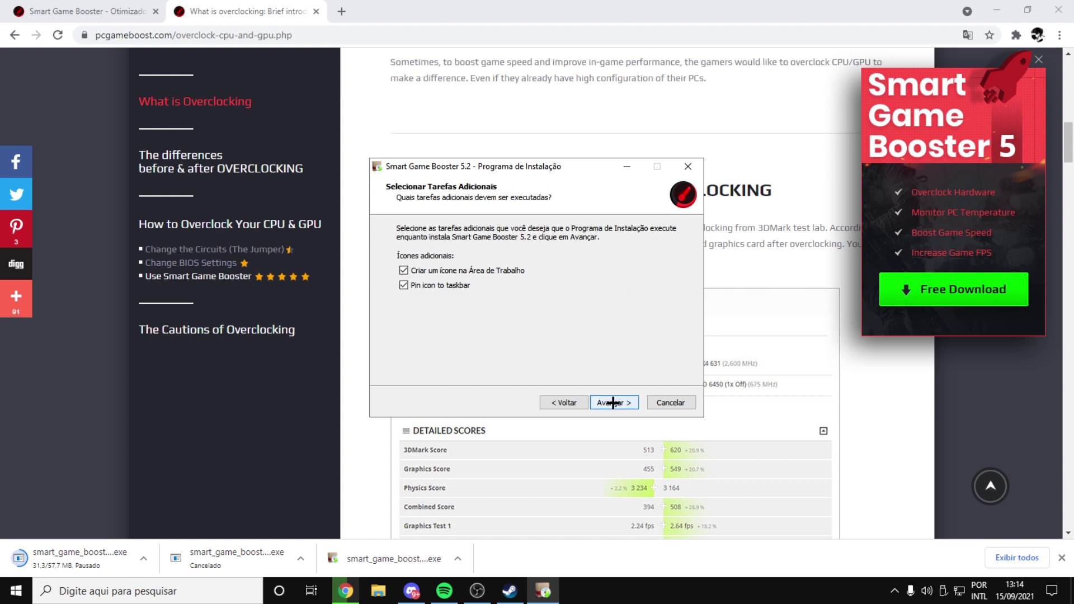
click(613, 405)
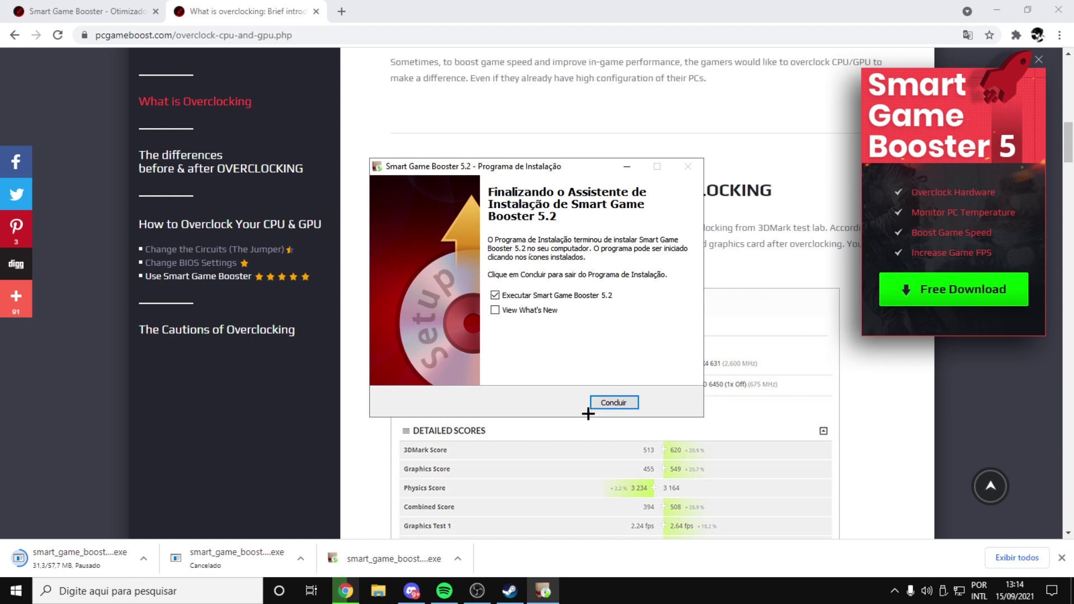
click(611, 405)
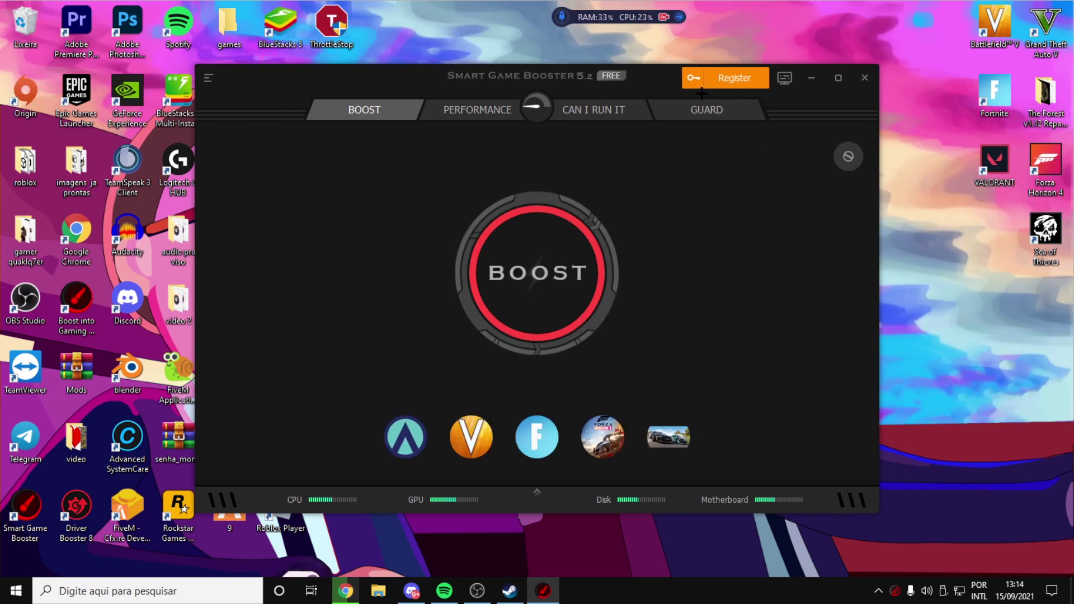
Step: Start a performance scan with System Clean, System Tweak, Driver Update and Game Defrag selected, and stop it
mouse_move(715, 88)
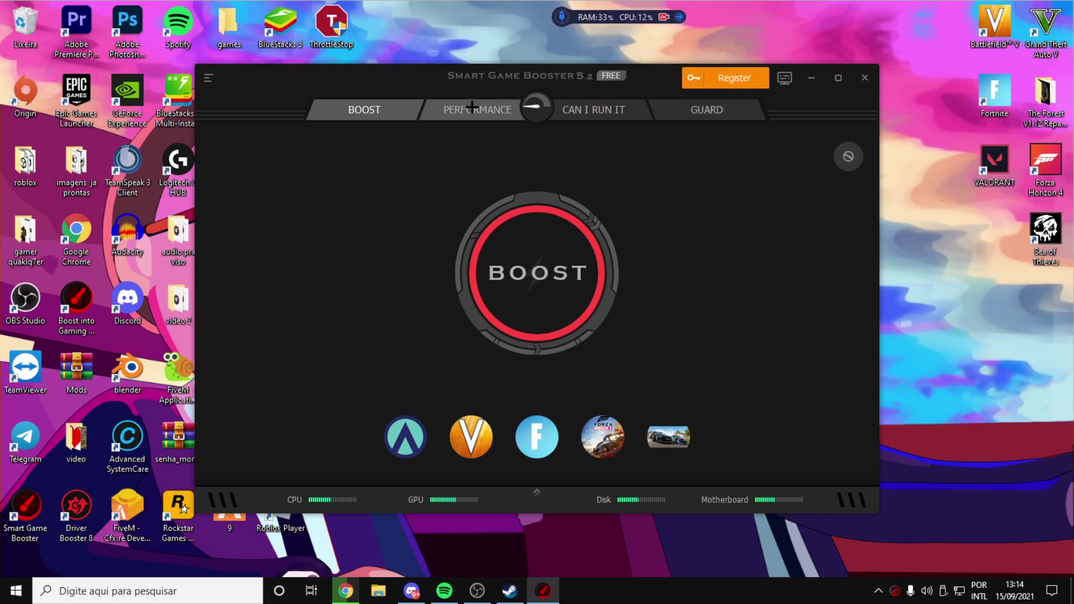
click(471, 108)
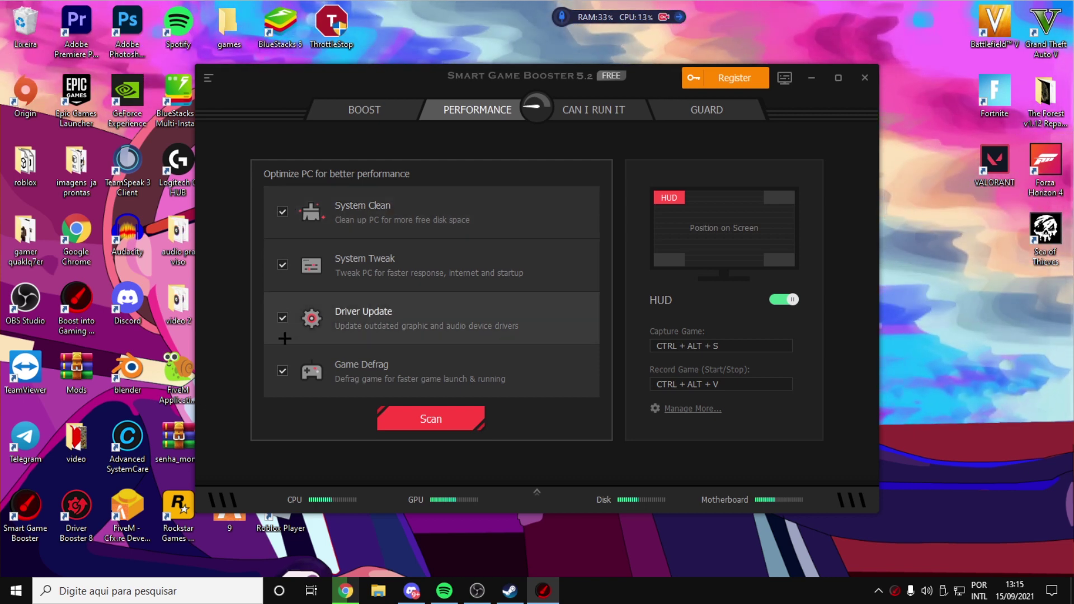
click(450, 431)
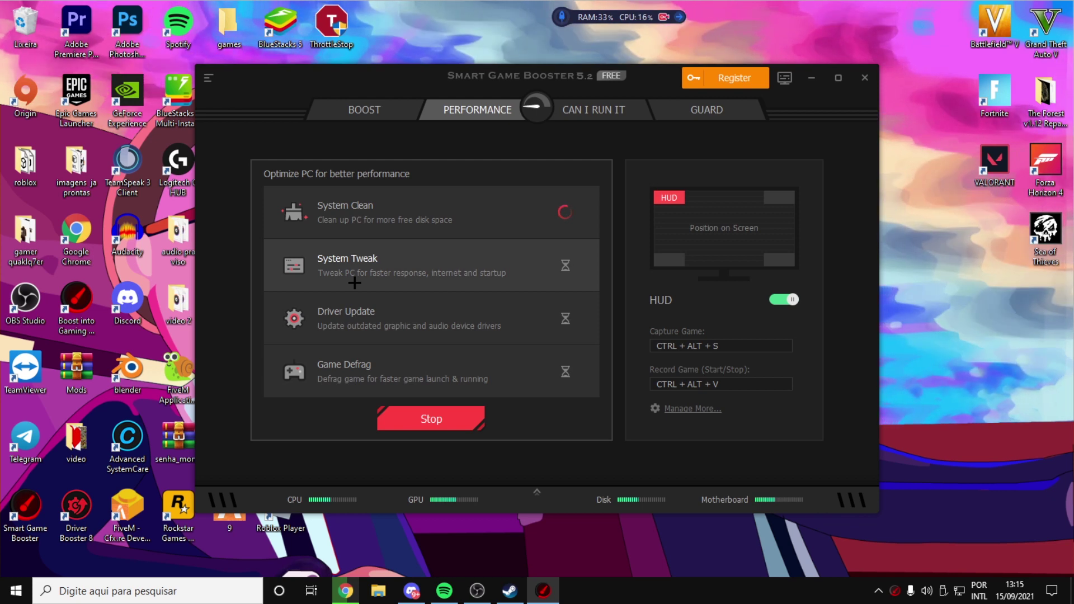
click(432, 416)
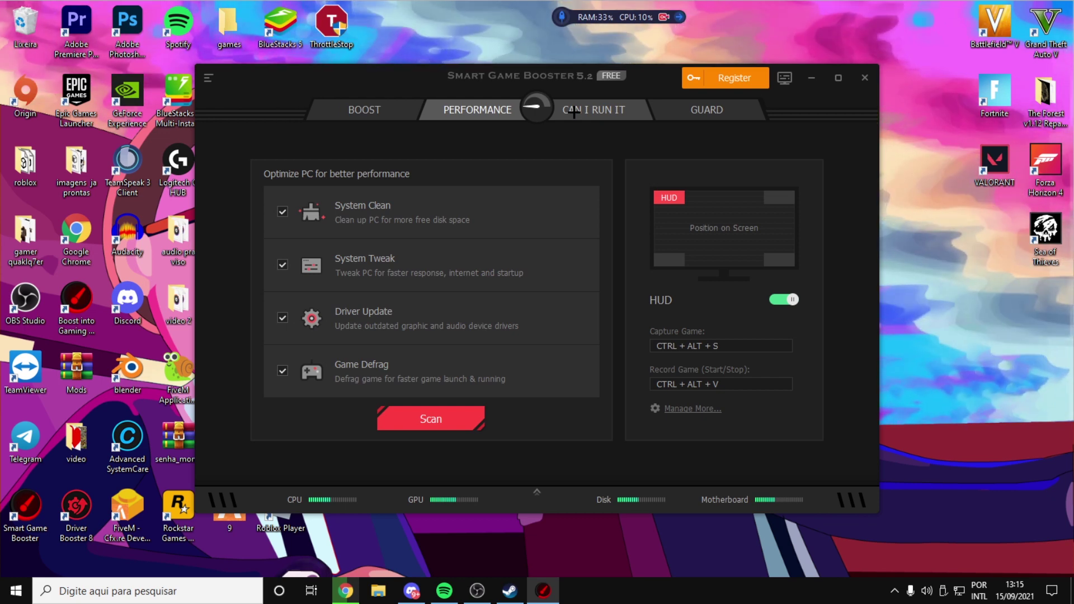
Step: Look over the game compatibility page with the PC specifications and the guard page
click(578, 110)
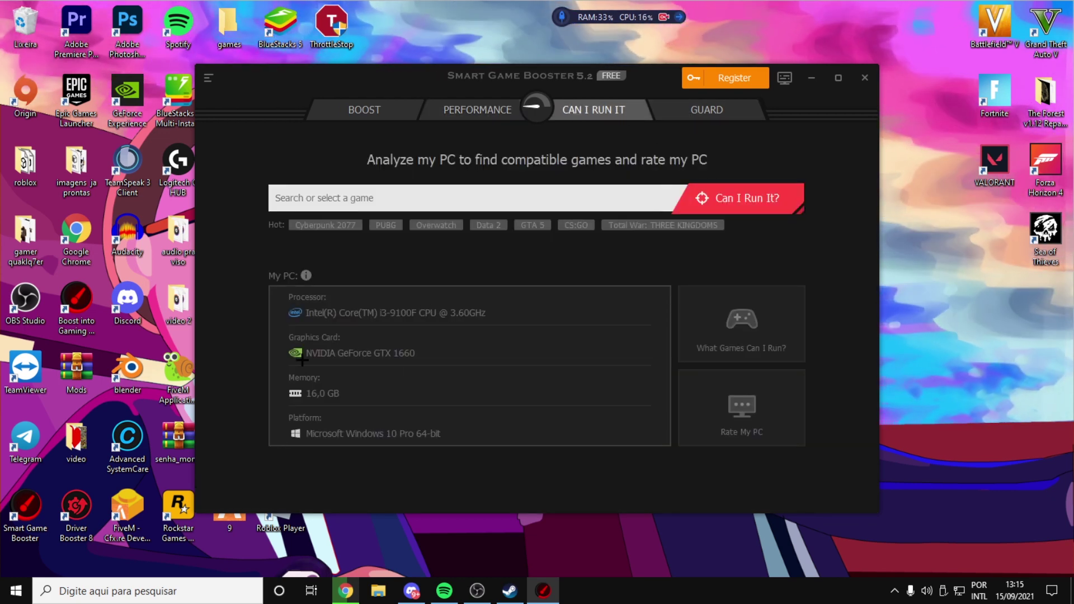
click(702, 111)
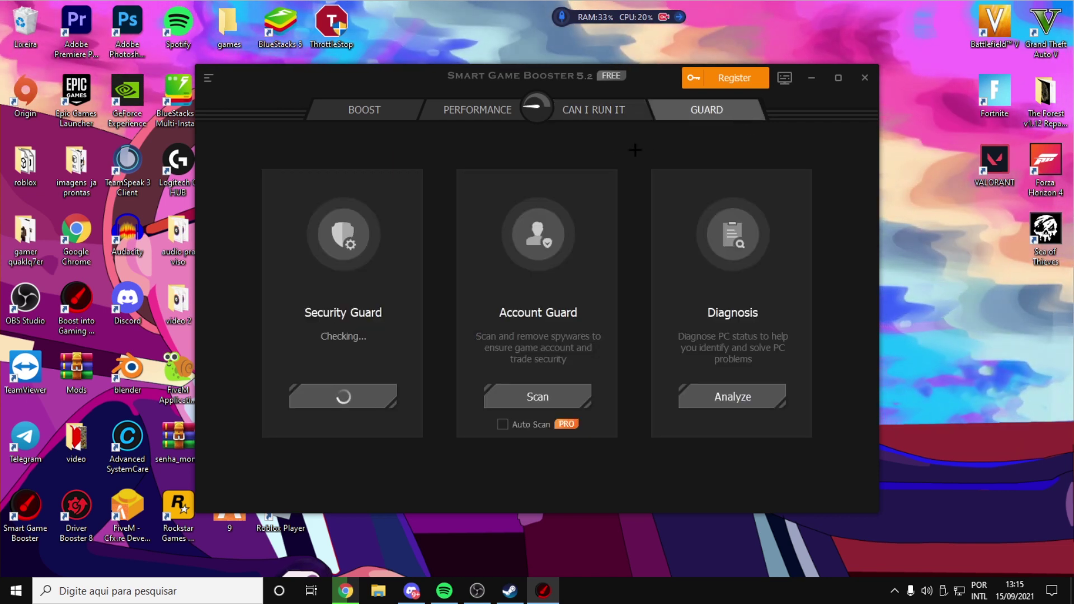
Step: Run the one-click game boost, dismissing the driver update list without updating any driver
click(394, 110)
click(551, 293)
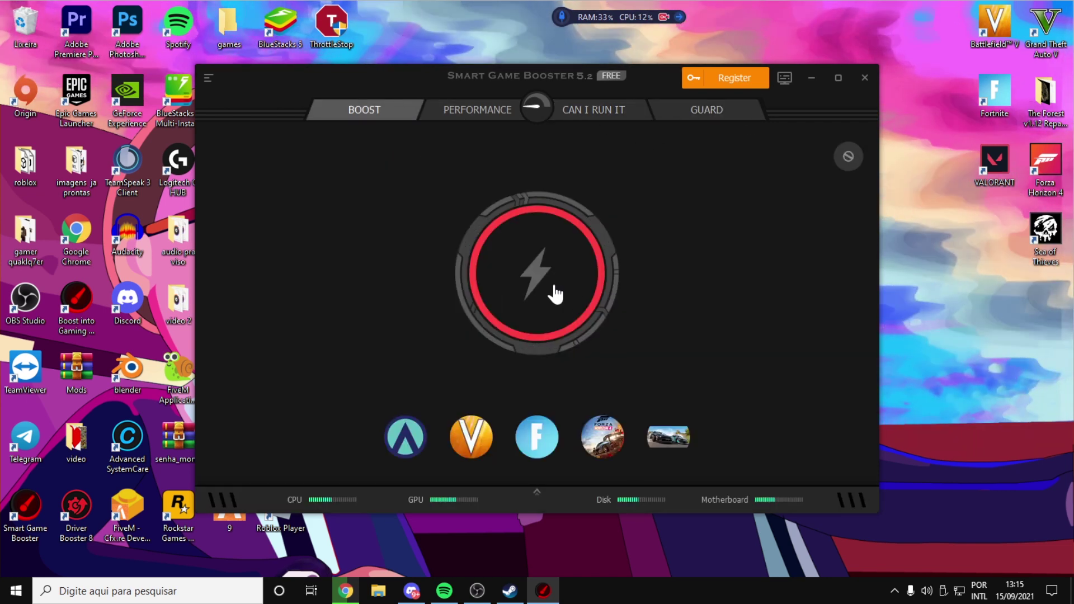
click(635, 340)
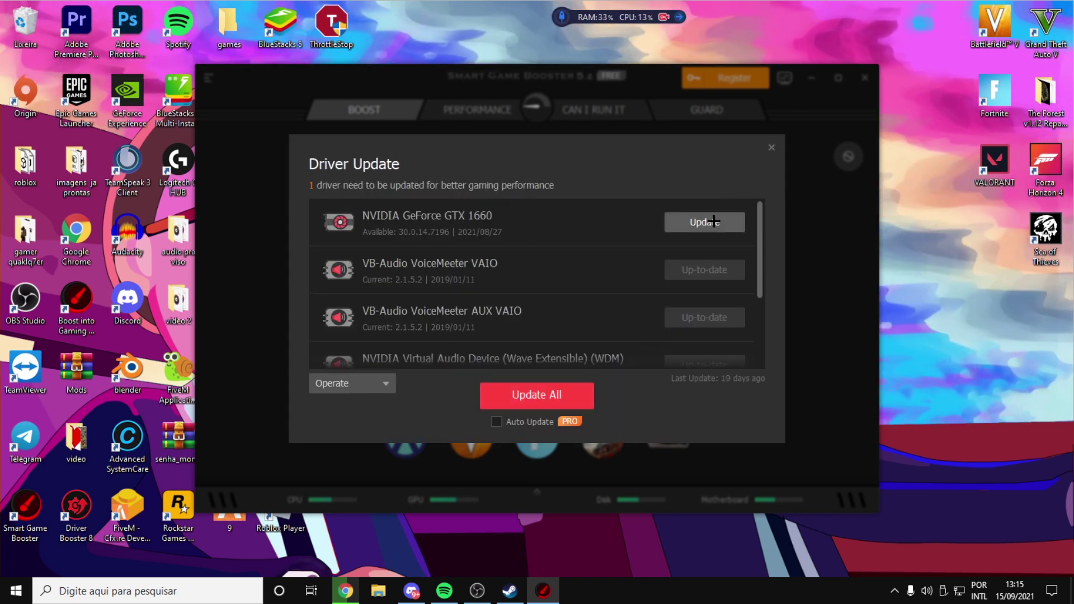
click(771, 147)
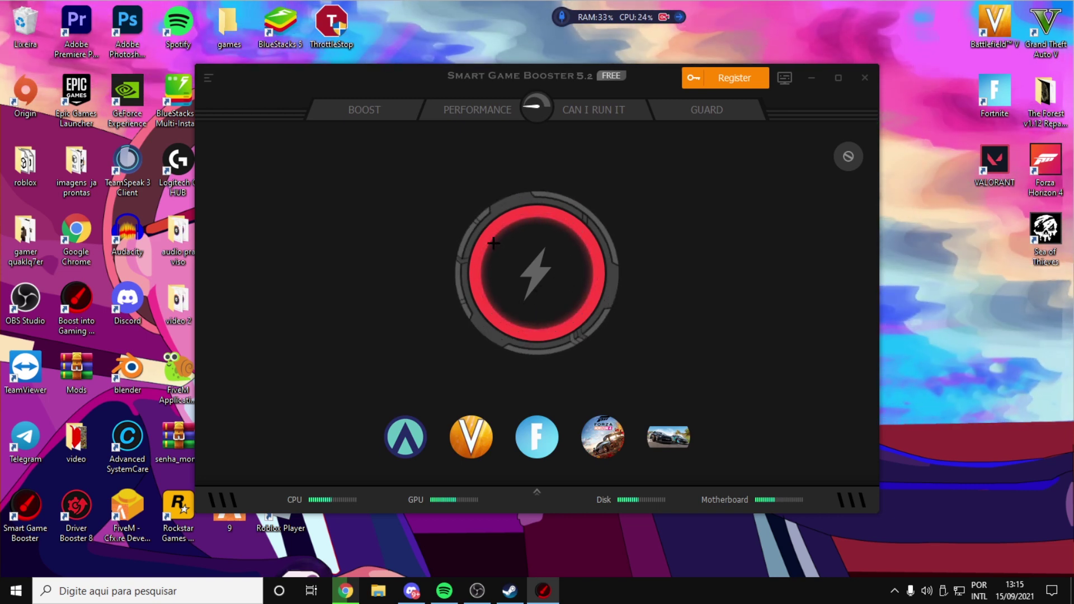
click(503, 305)
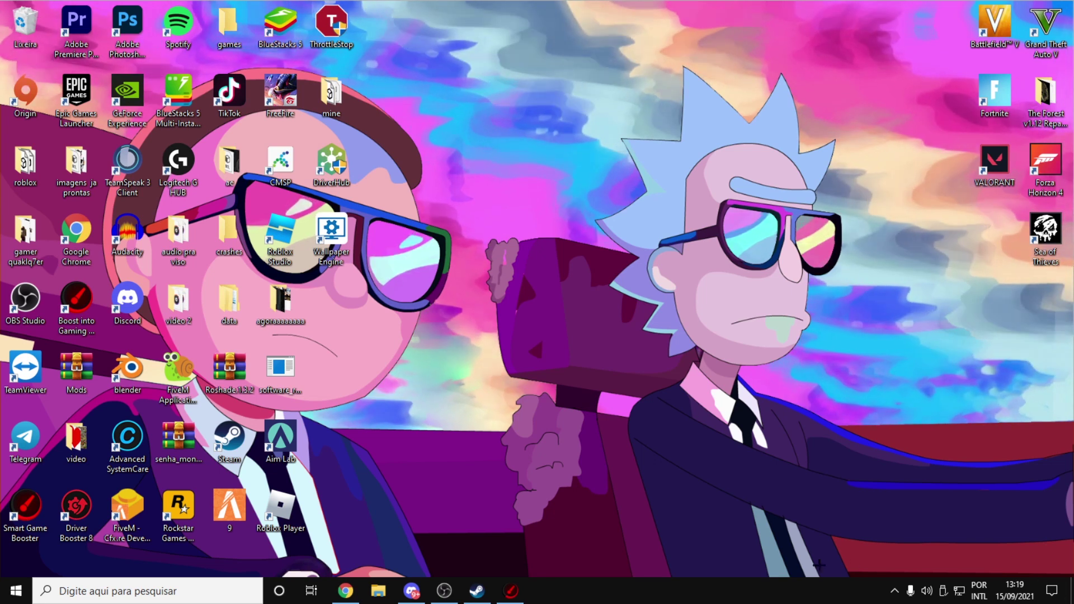
Step: Find and open the Executar dialog and place it near the middle of the desktop
click(16, 591)
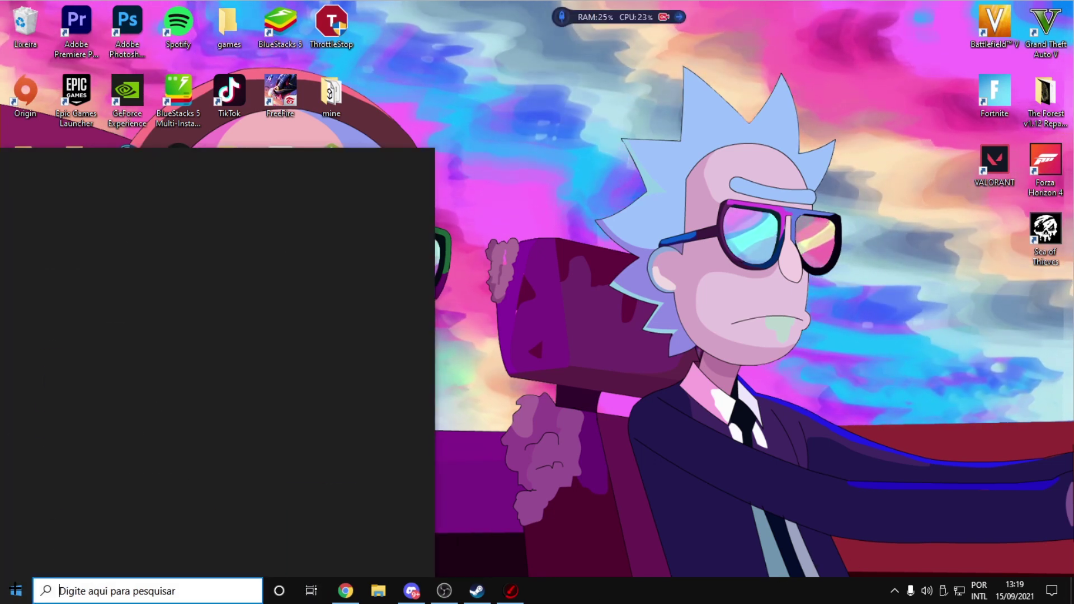
text(e)
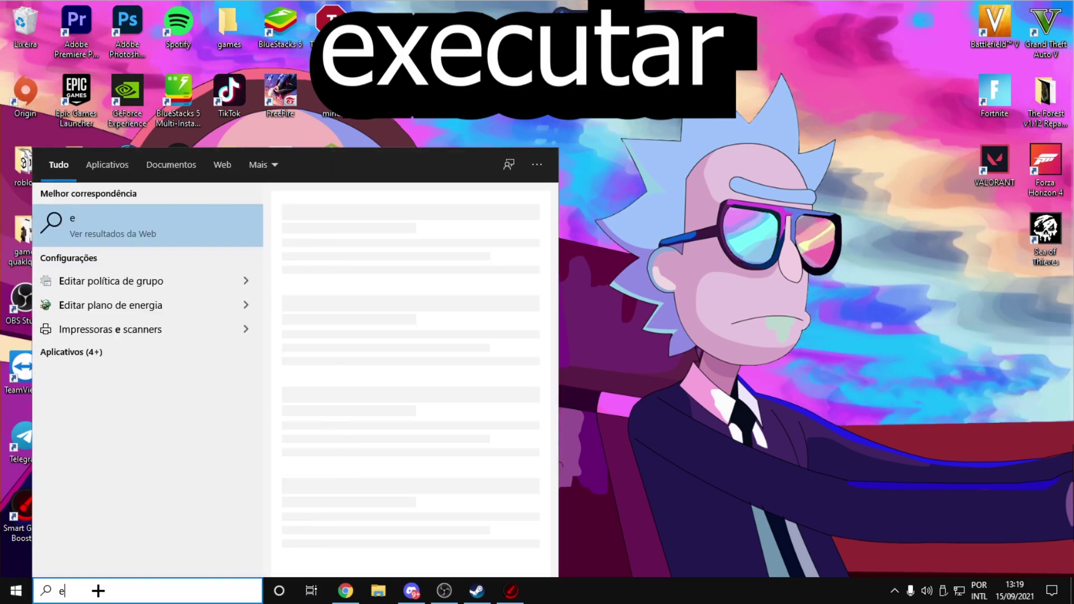
text(xcutar)
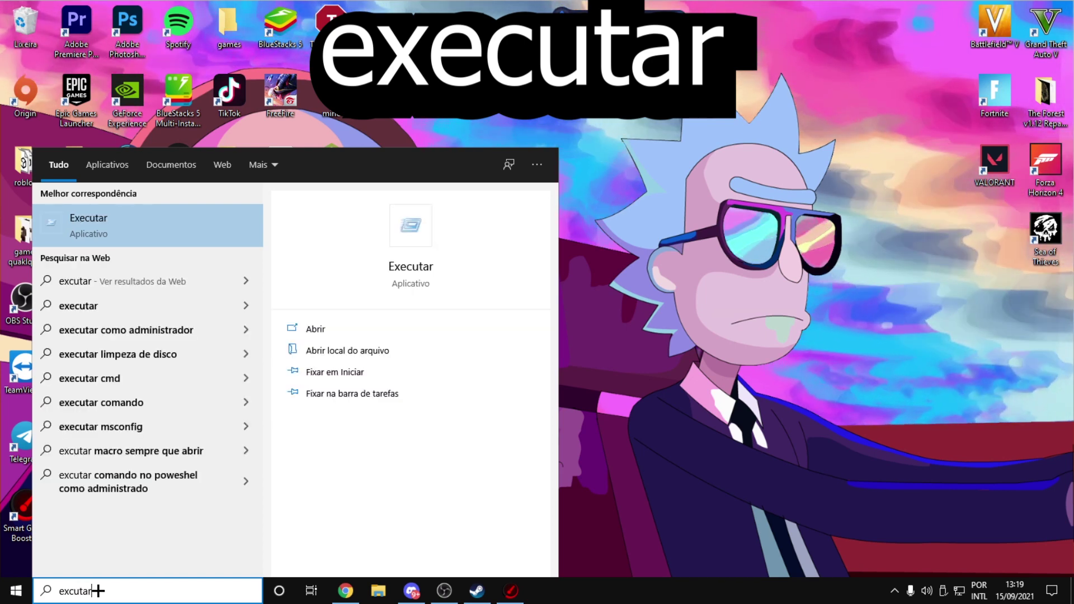
click(79, 228)
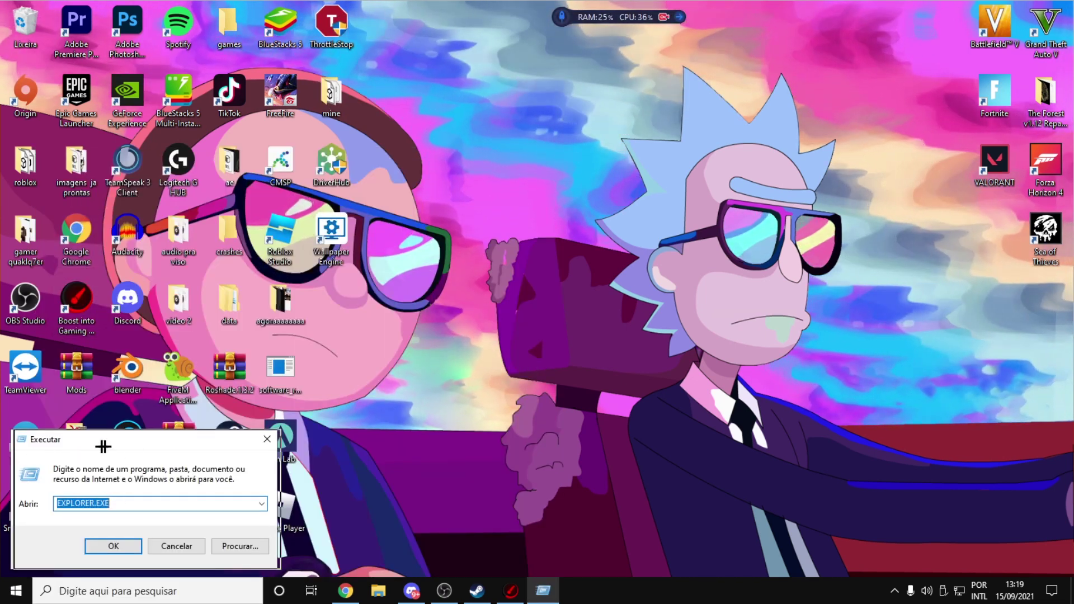
drag(103, 446, 587, 343)
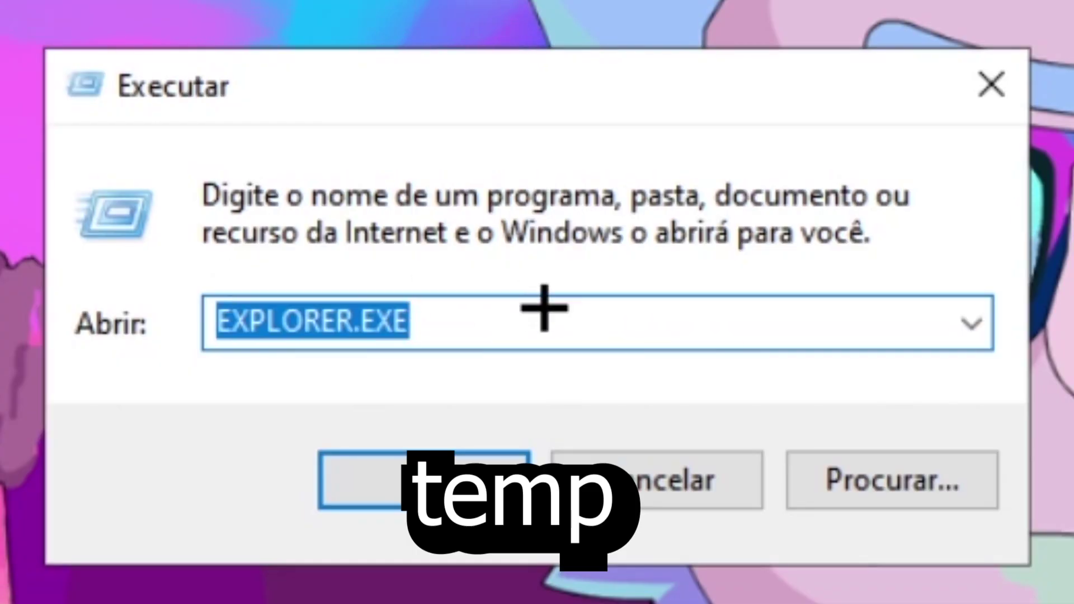
Step: Open the Windows Temp folder by running the command temp
key(BackSpace)
text(tem)
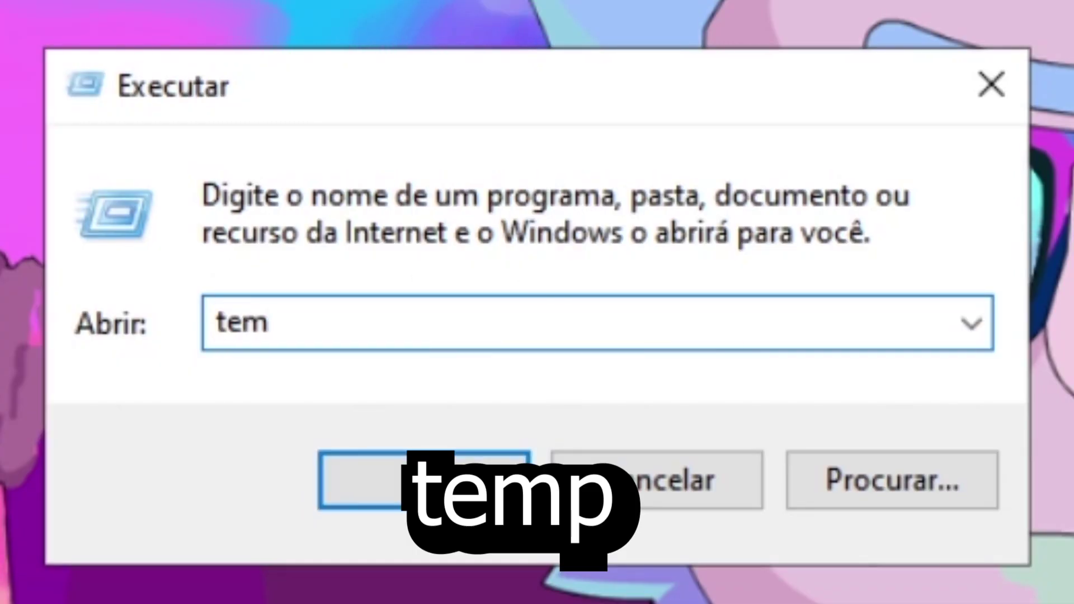
text(p)
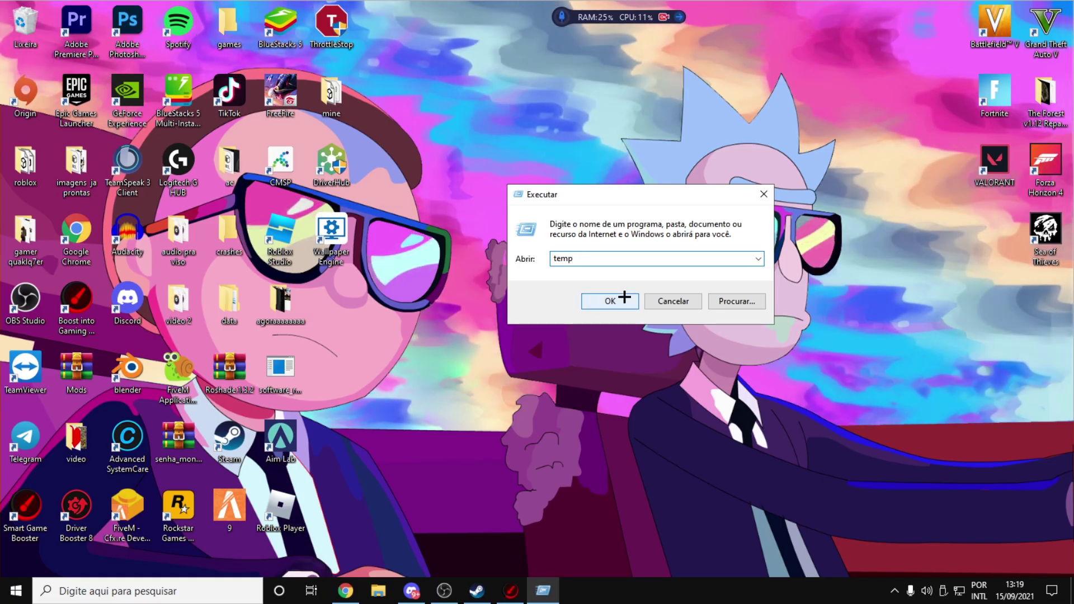
click(470, 480)
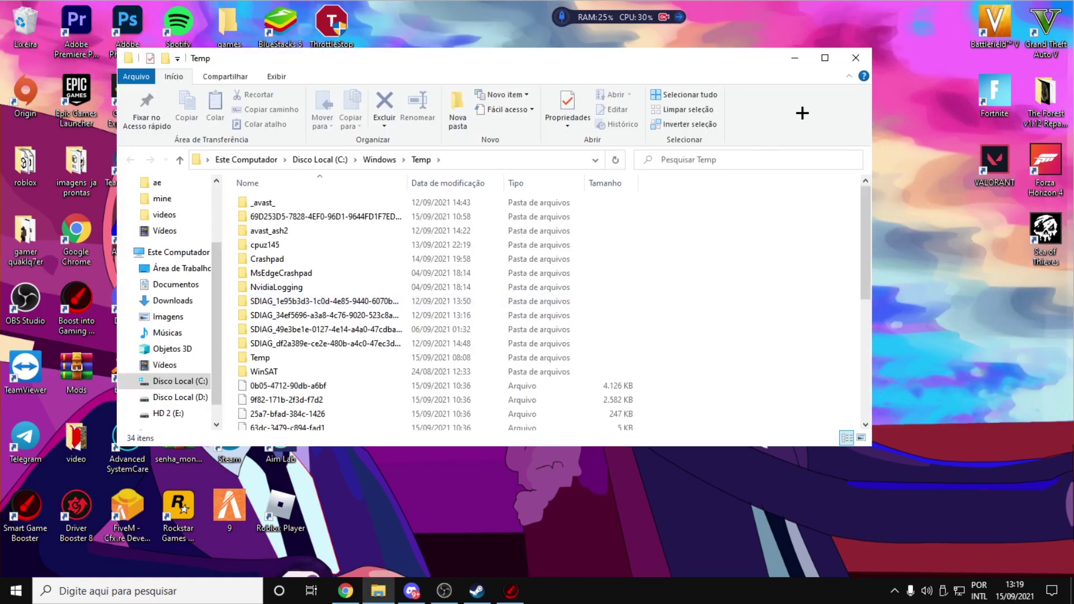
Step: Maximize the Temp folder window and examine the temporary files and folders it contains
click(824, 57)
scroll(445, 355, down, 2)
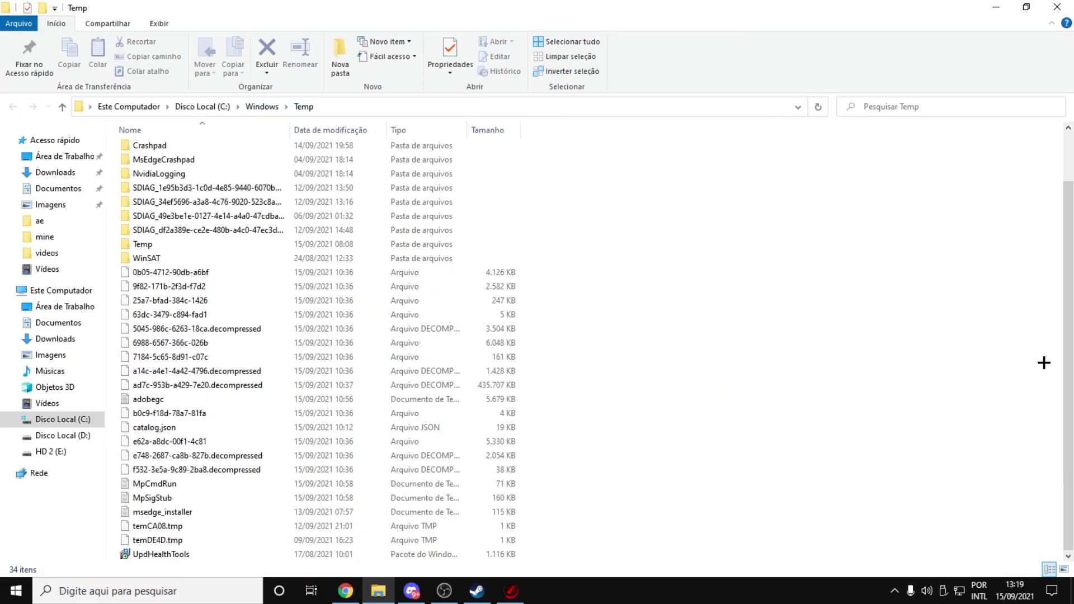
scroll(283, 351, up, 2)
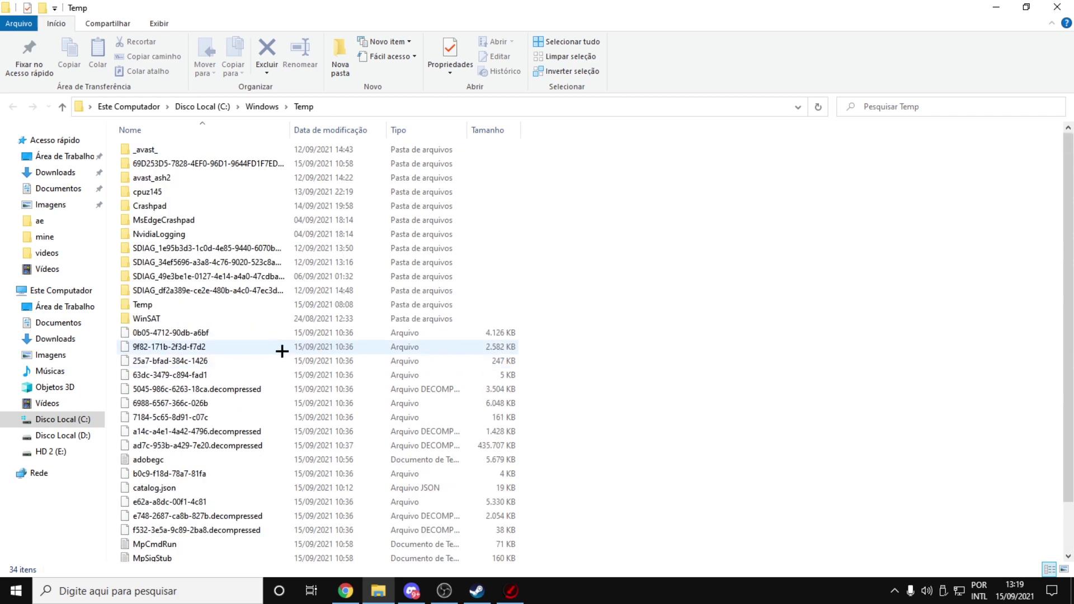
scroll(211, 319, down, 2)
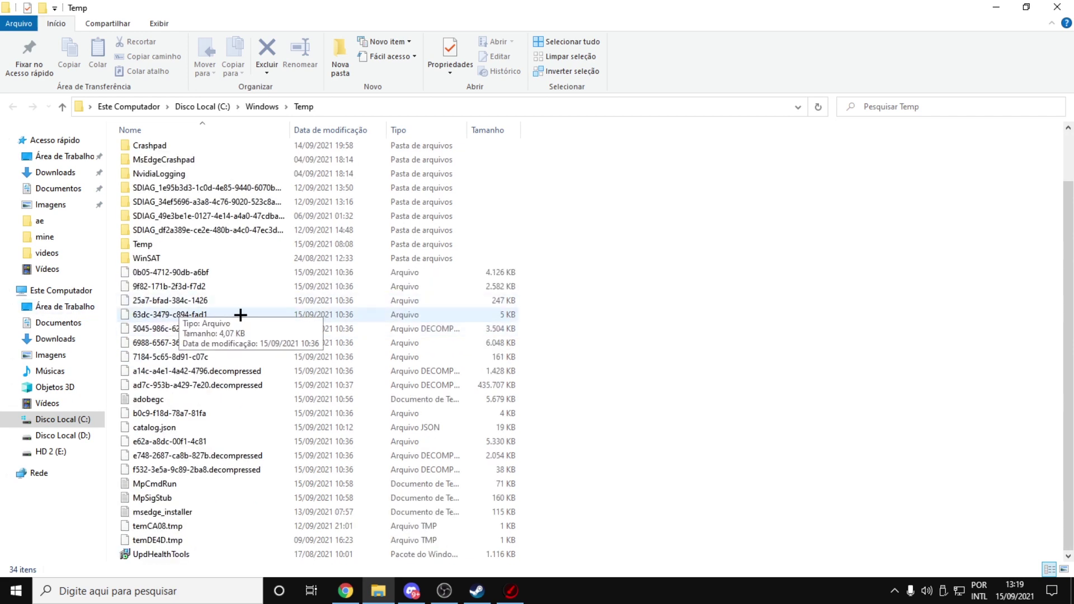
scroll(431, 300, up, 2)
scroll(441, 307, down, 2)
scroll(439, 306, up, 2)
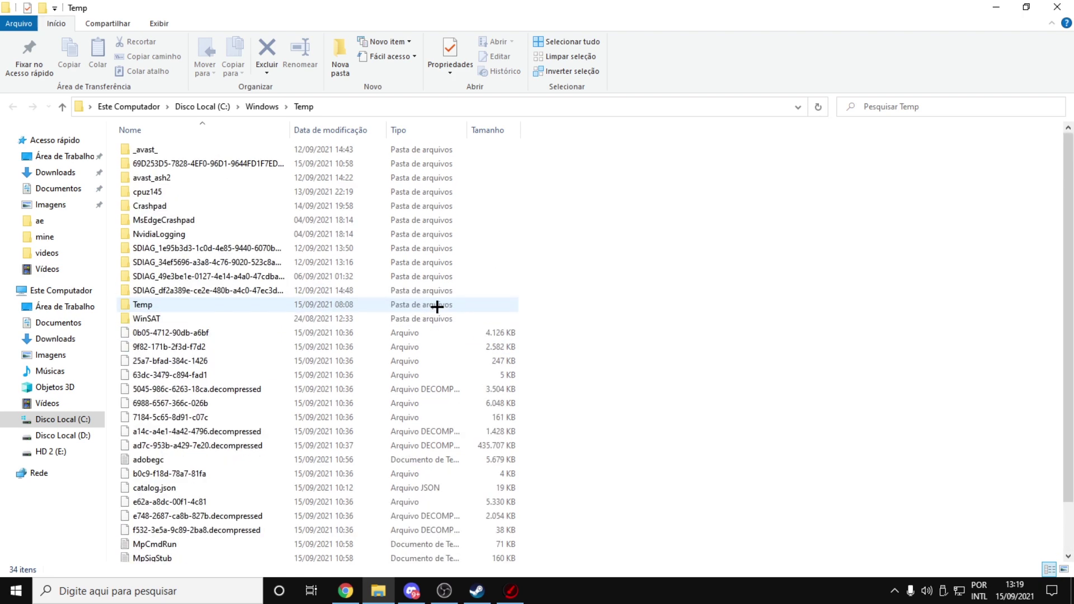
Step: Select every folder and file in the Windows Temp folder and delete them
scroll(436, 307, down, 2)
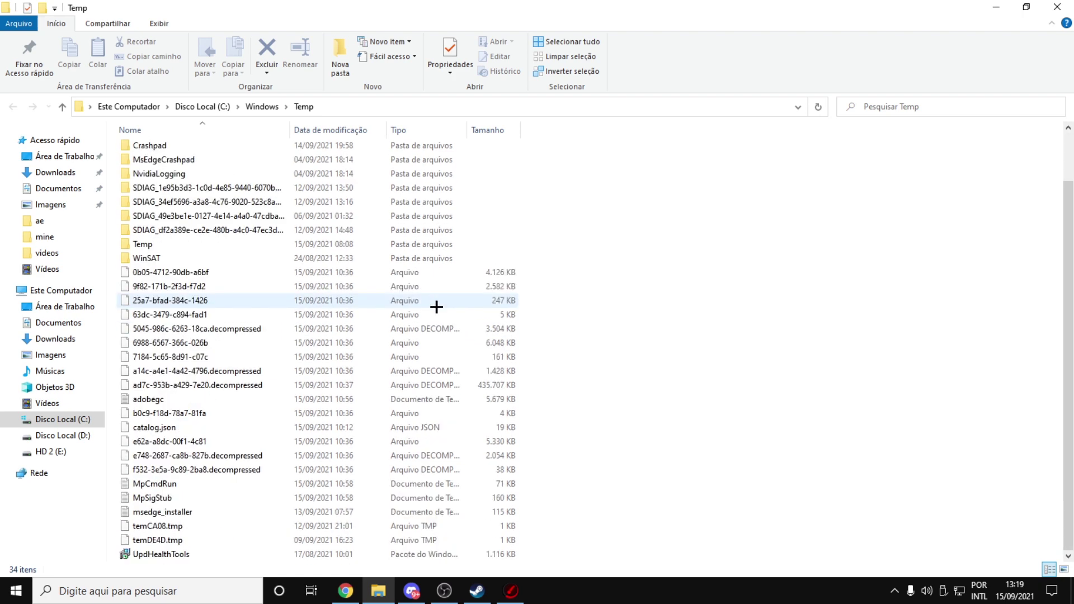
key(ctrl+a)
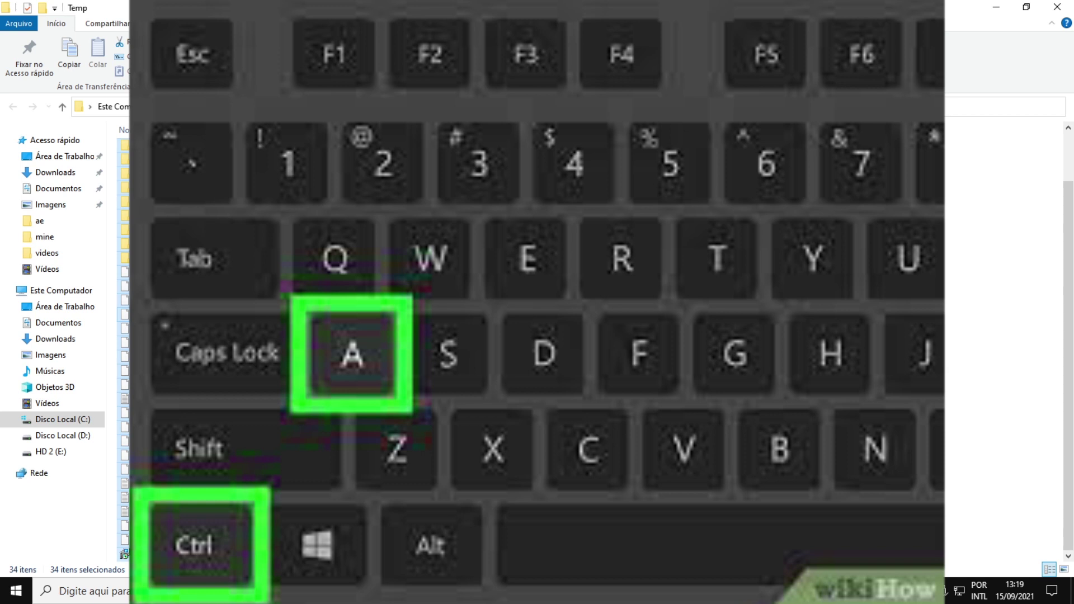
key(Delete)
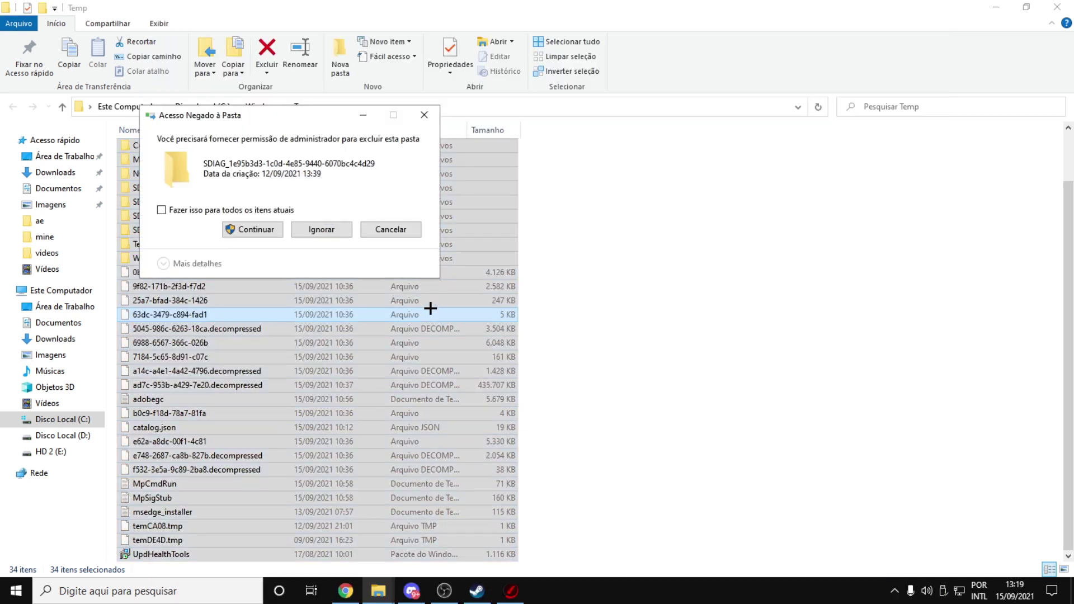
Step: Skip each folder that requires administrator permission, such as WinSAT and avast_ash2, and each item in use, such as cpuz145, to finish the deletion
click(331, 229)
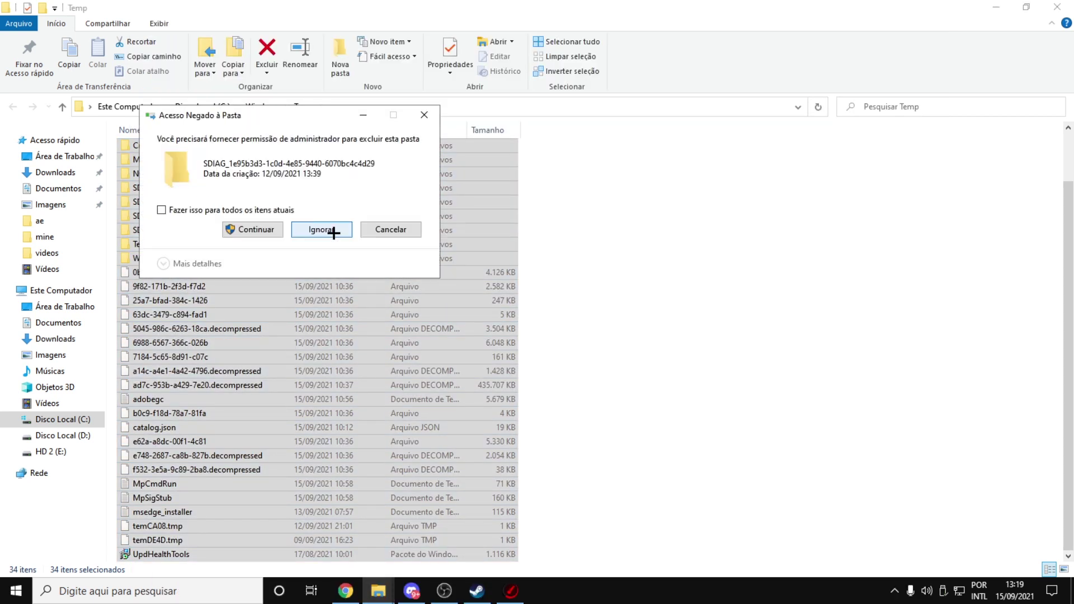
click(333, 229)
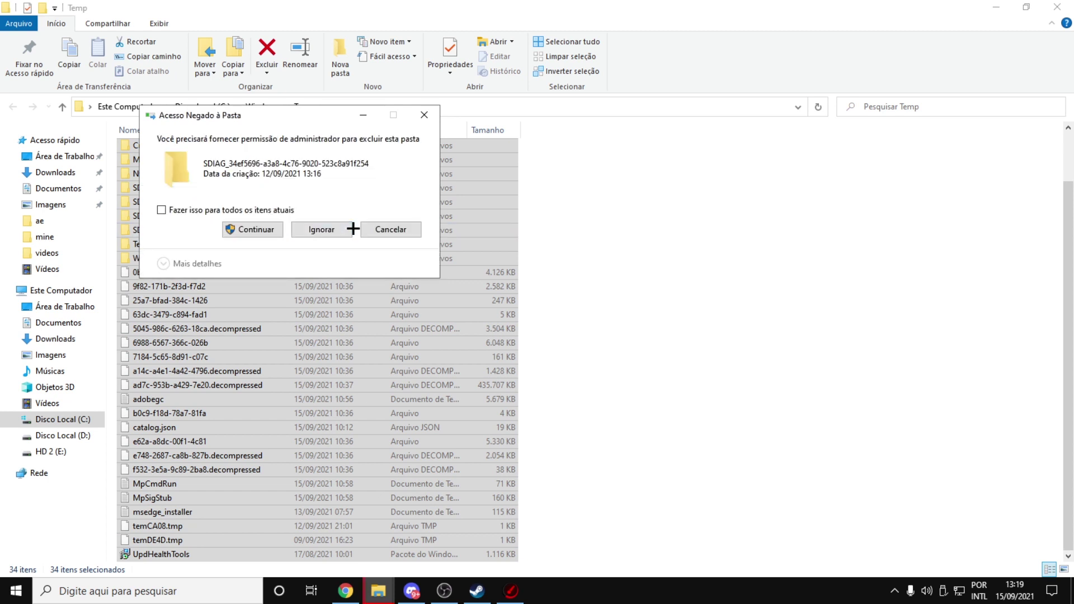
click(345, 230)
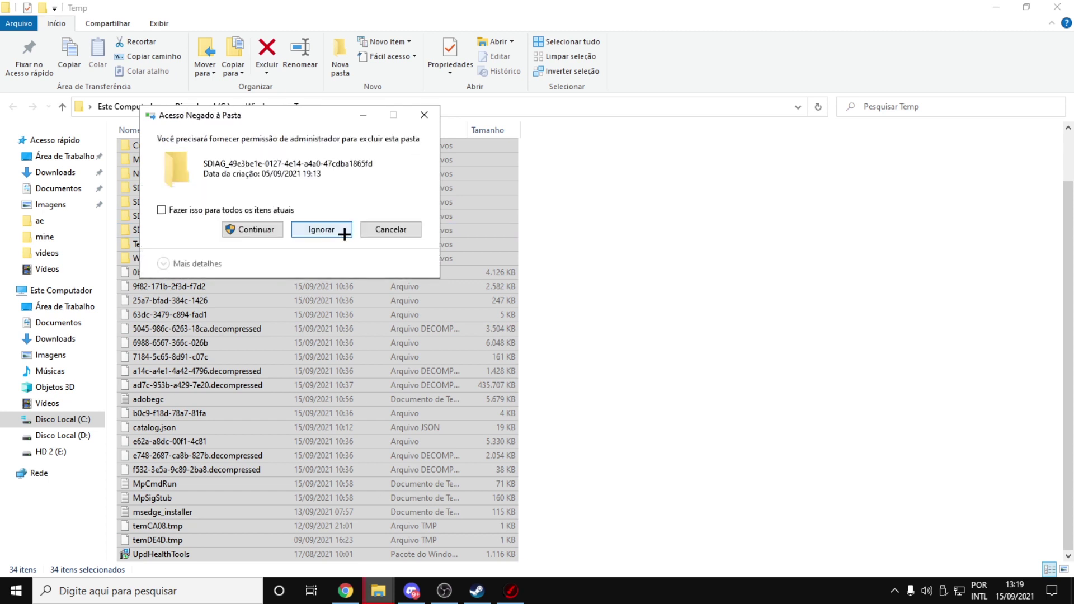
click(344, 234)
click(344, 234)
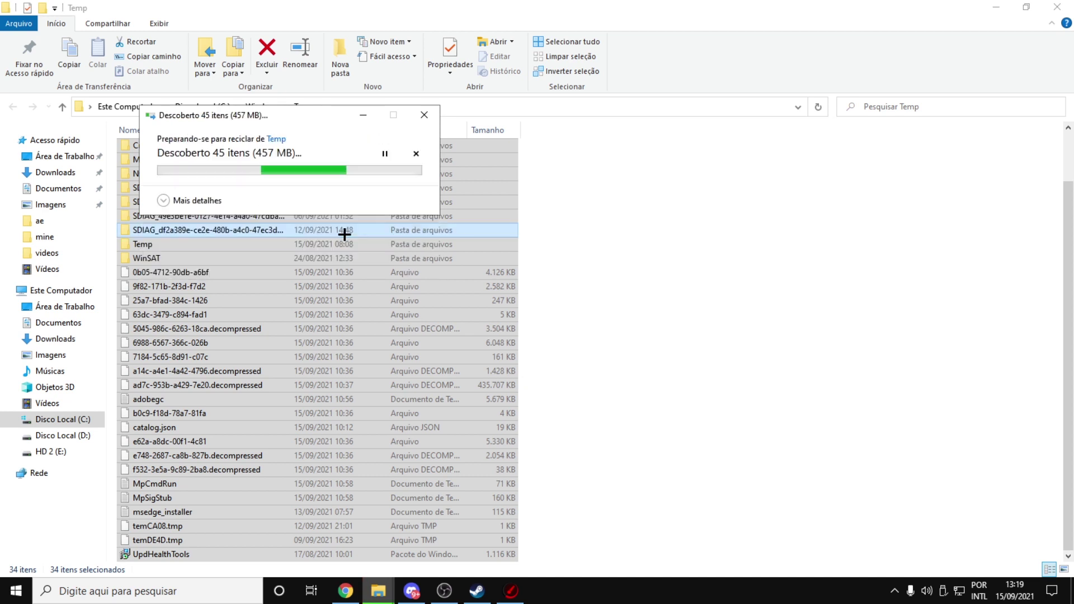
click(334, 233)
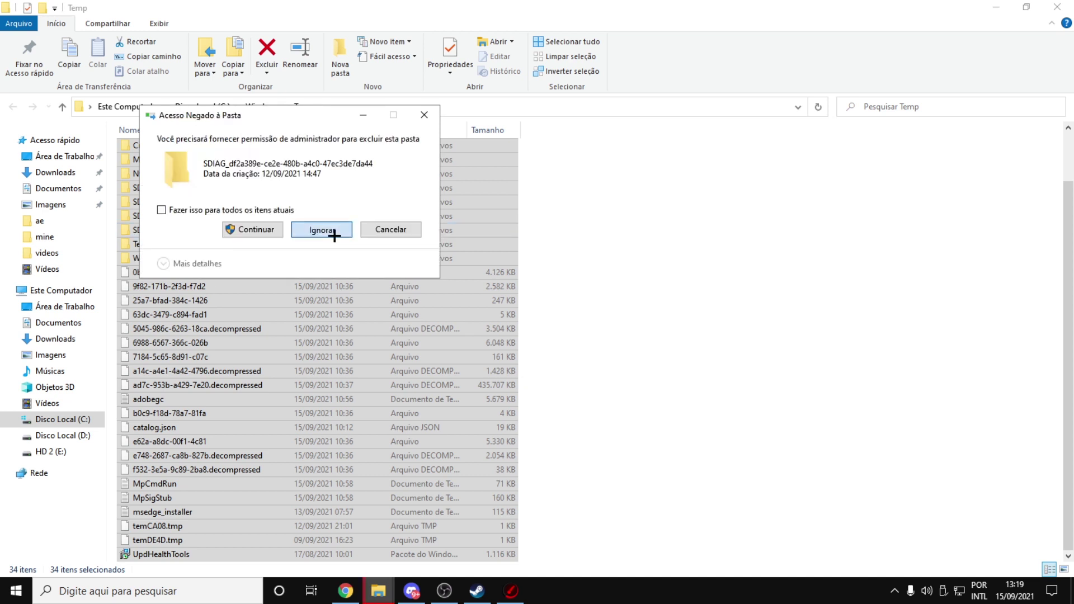
click(334, 231)
click(333, 231)
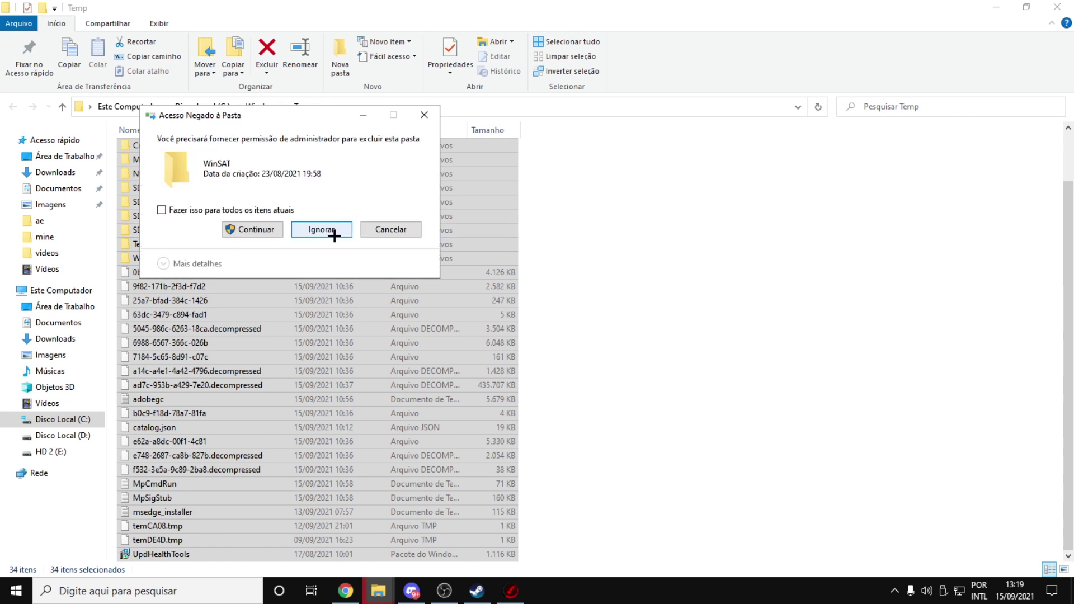
click(333, 234)
click(328, 256)
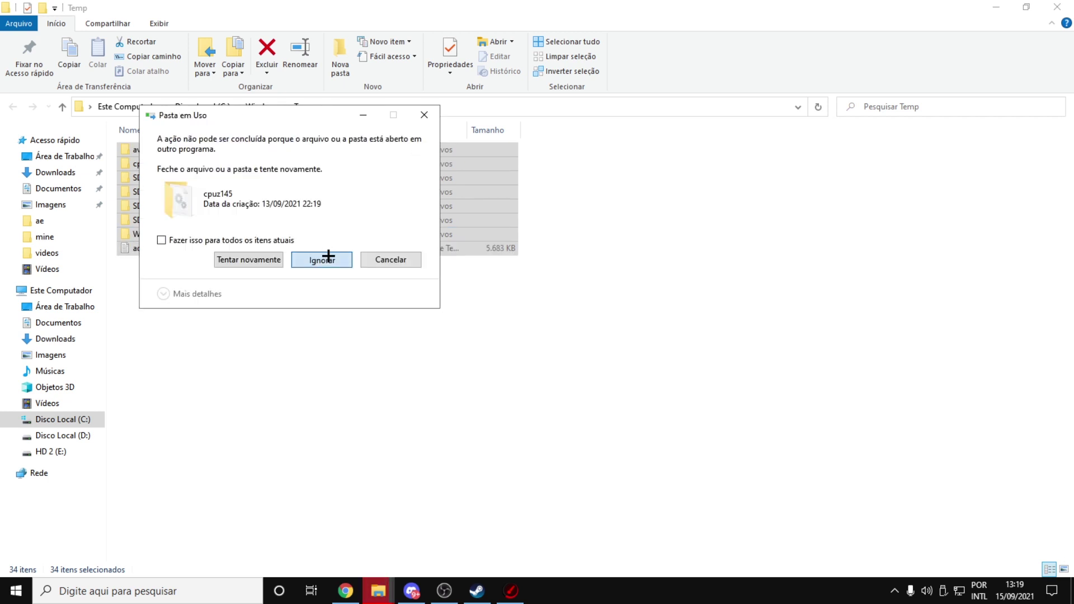
click(322, 263)
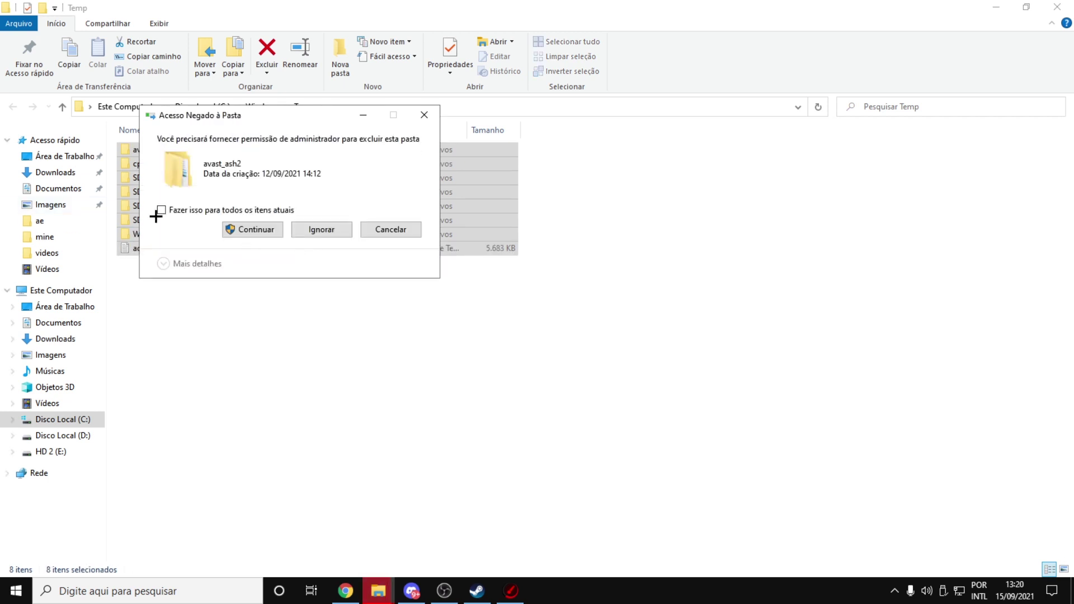
click(333, 228)
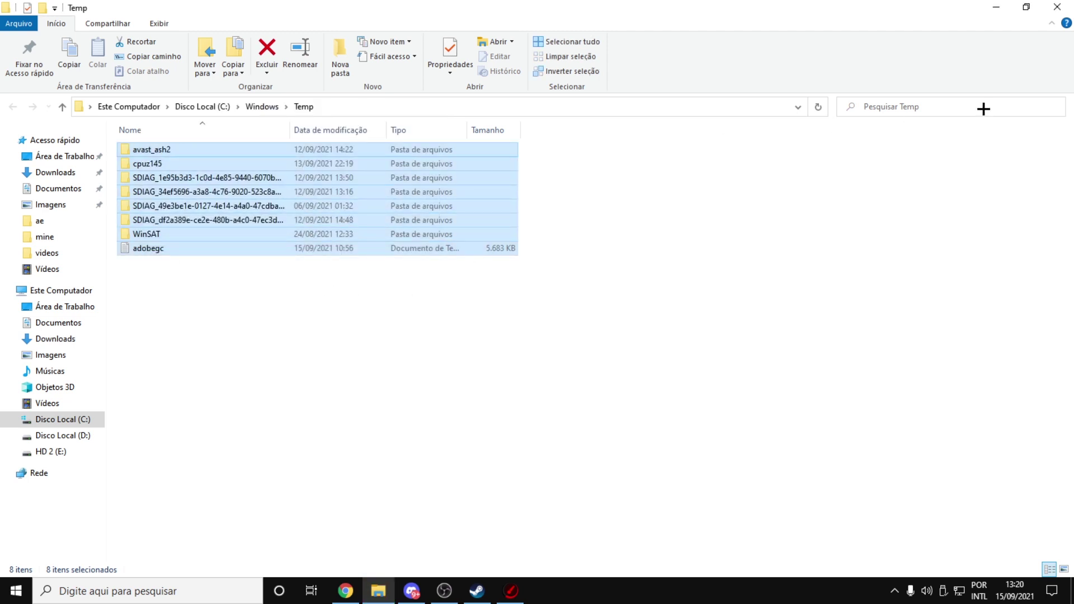
Step: Return to the desktop, open the Executar dialog and move it near the middle of the desktop
key(super+d)
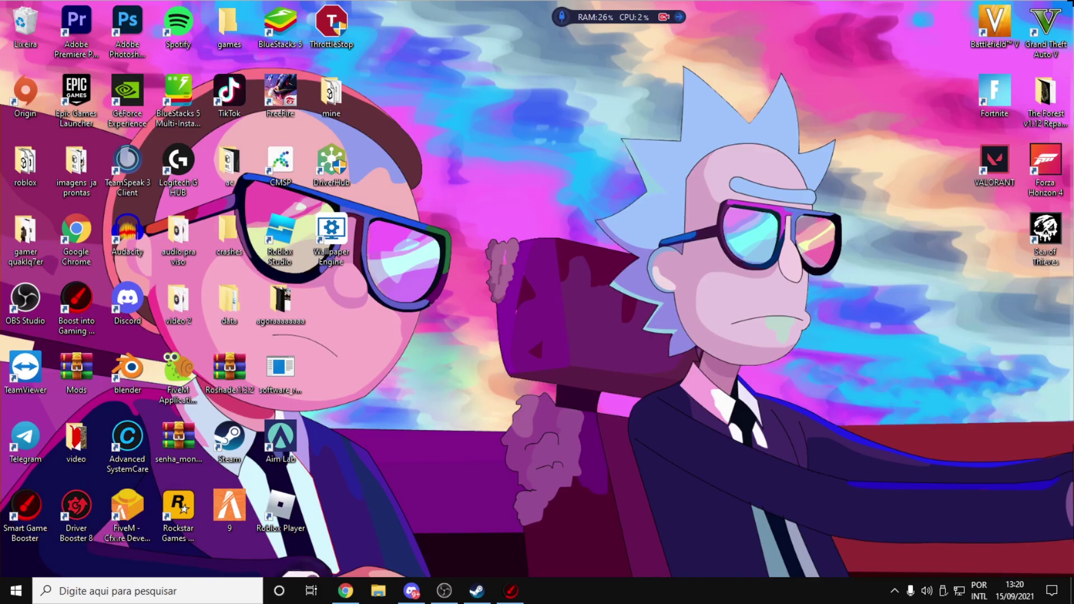
click(22, 592)
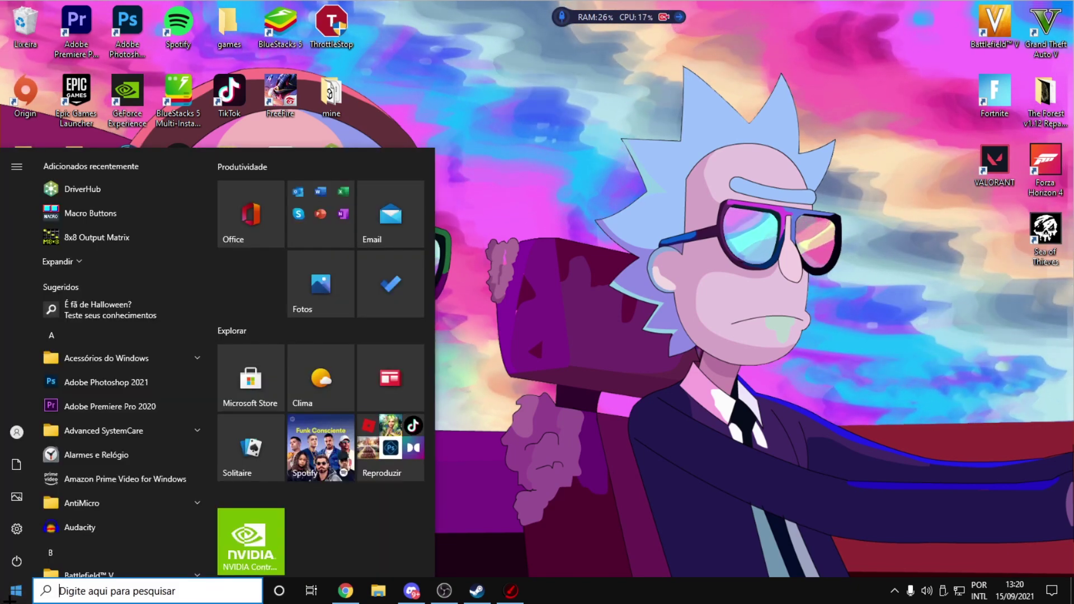
text(e)
text(s)
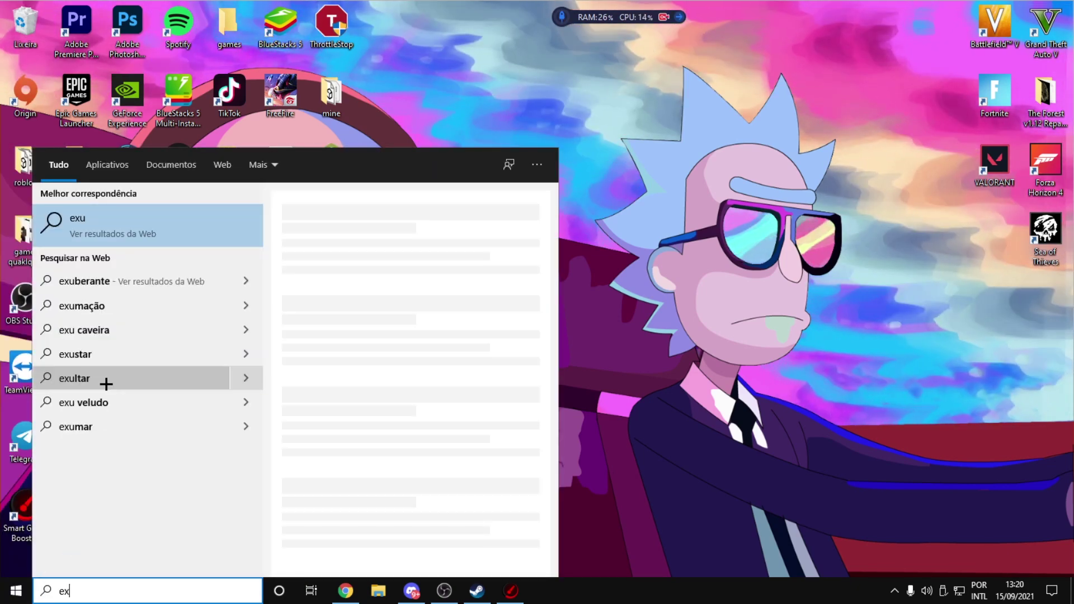
key(BackSpace)
key(BackSpace)
key(super+r)
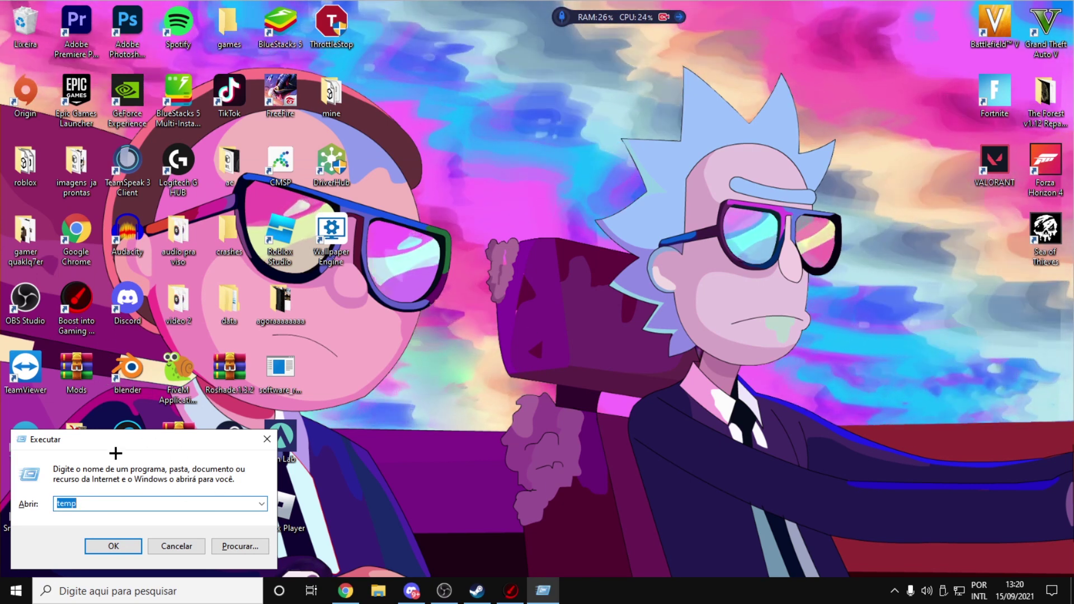
click(100, 494)
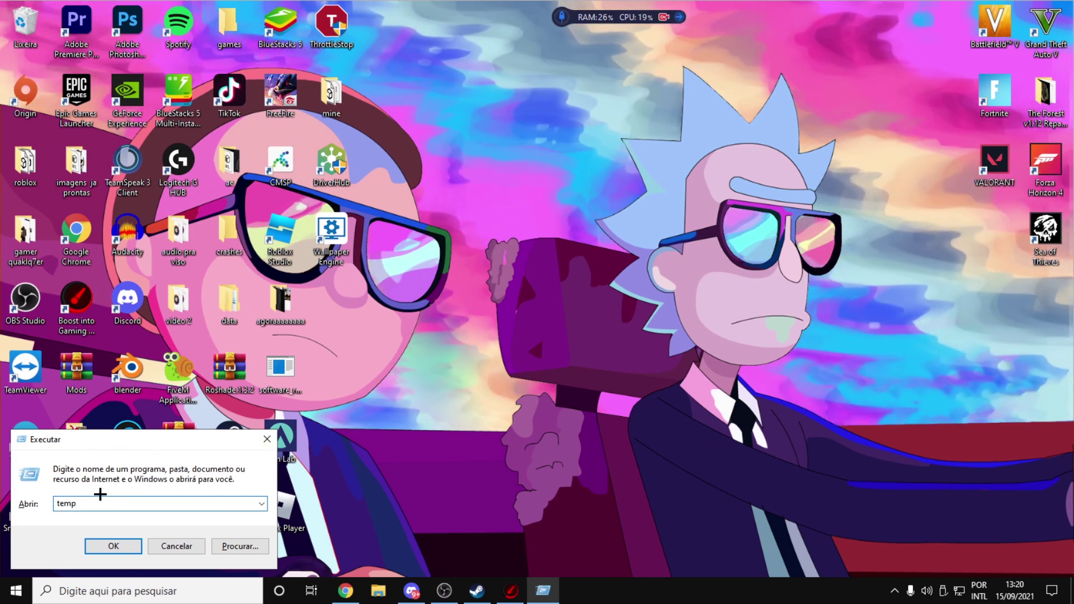
drag(167, 439, 611, 171)
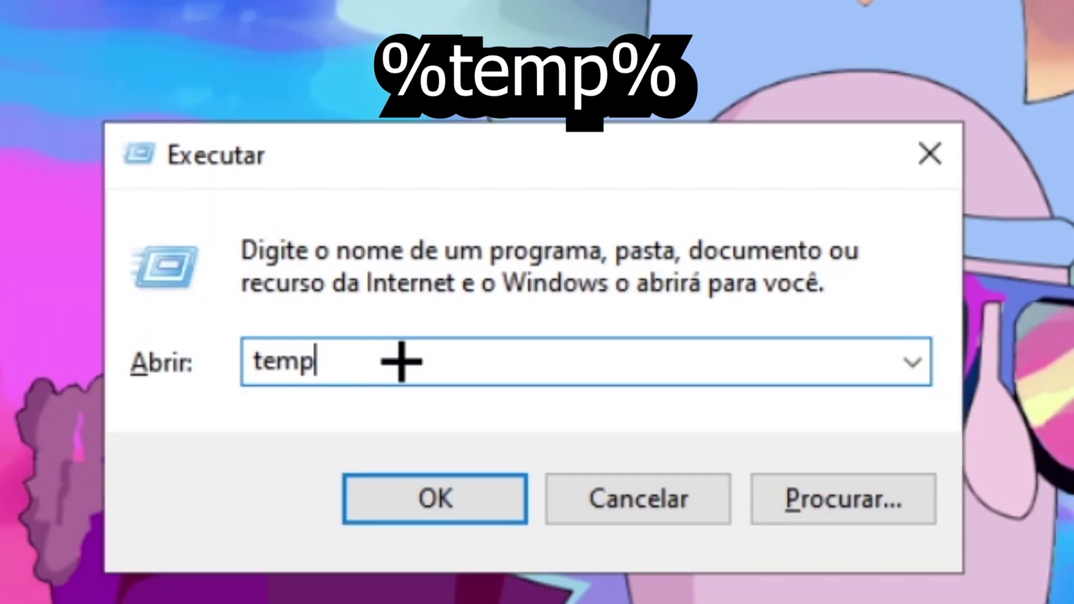
Step: Open the user's local Temp folder by running the command %temp%
text(%)
click(256, 360)
text(%)
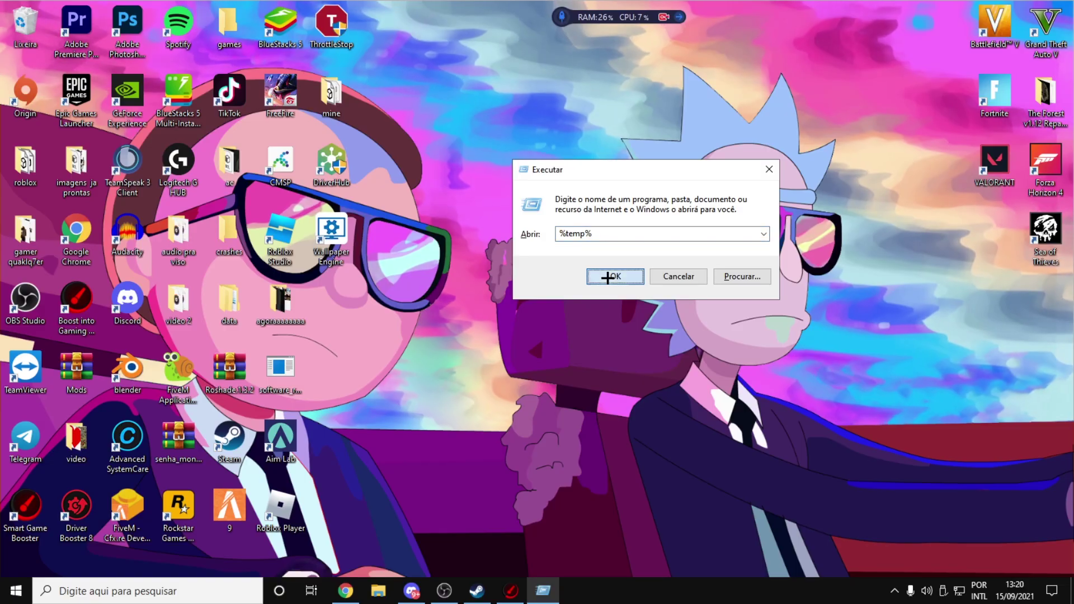
click(385, 501)
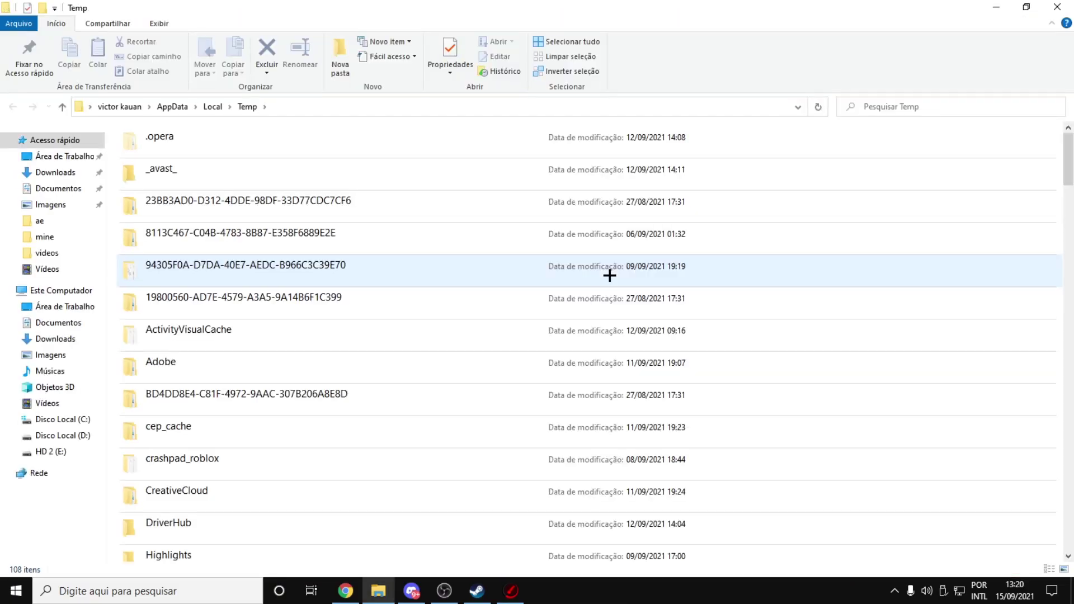
Step: Look through the user's local Temp folder and delete all its contents, skipping the protected msdtadmin folder
scroll(307, 326, down, 20)
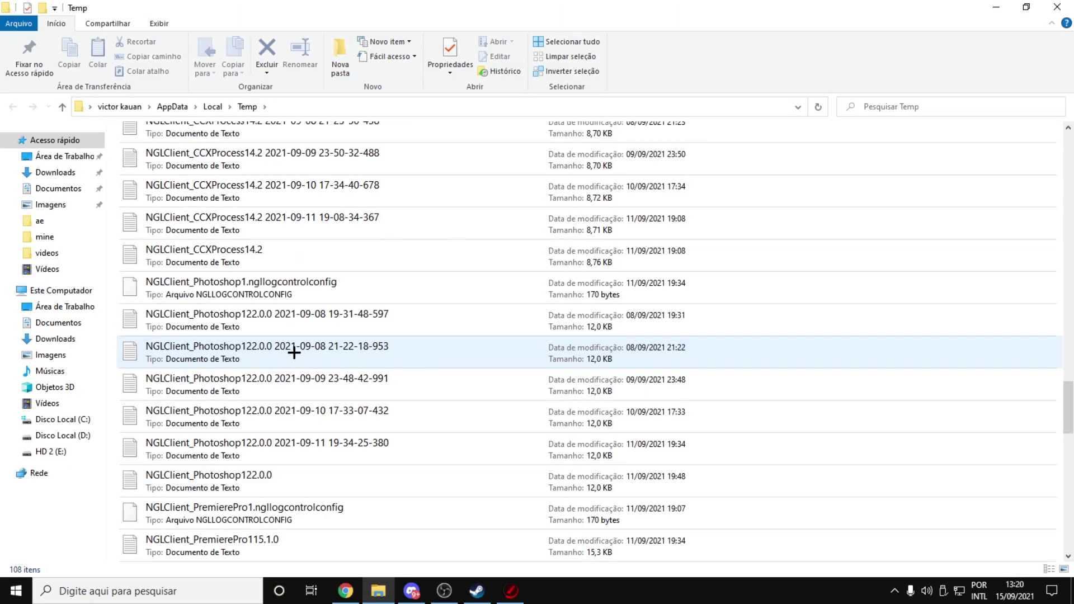
scroll(295, 352, down, 10)
scroll(273, 295, up, 20)
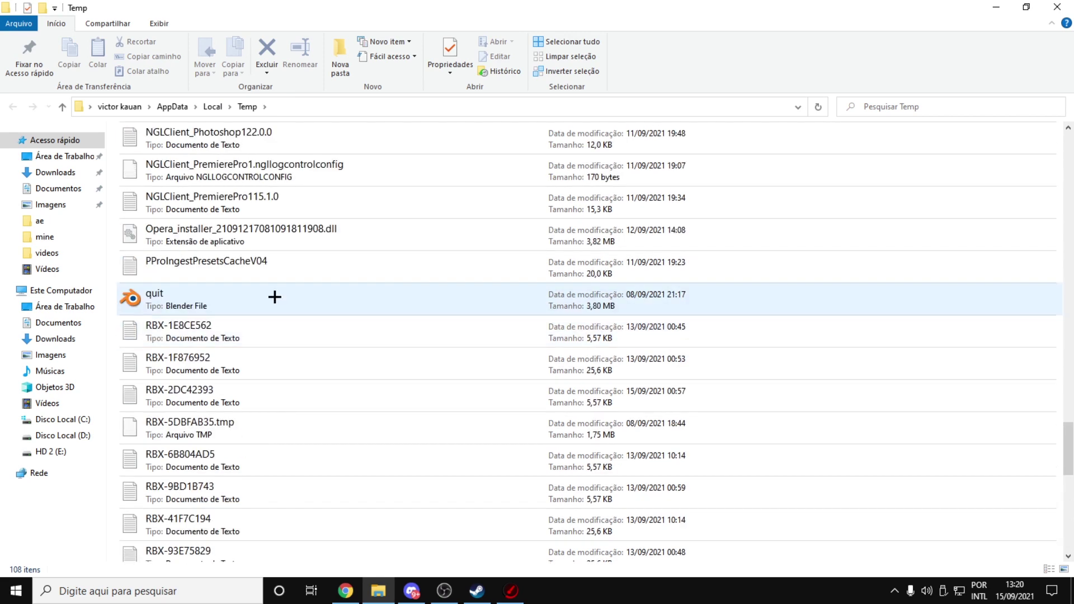
scroll(292, 298, up, 10)
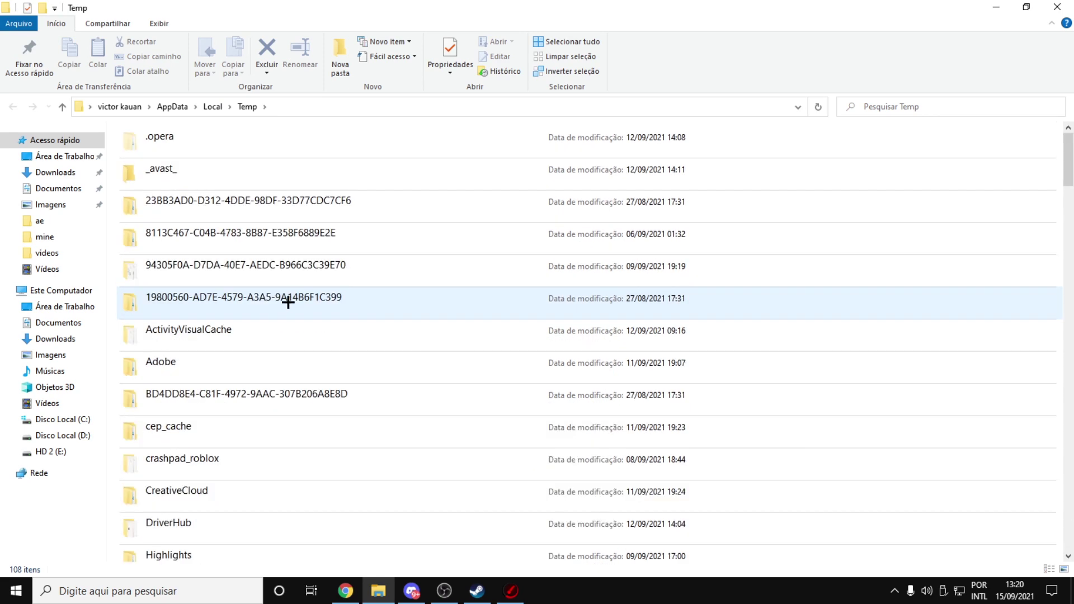
key(ctrl+a)
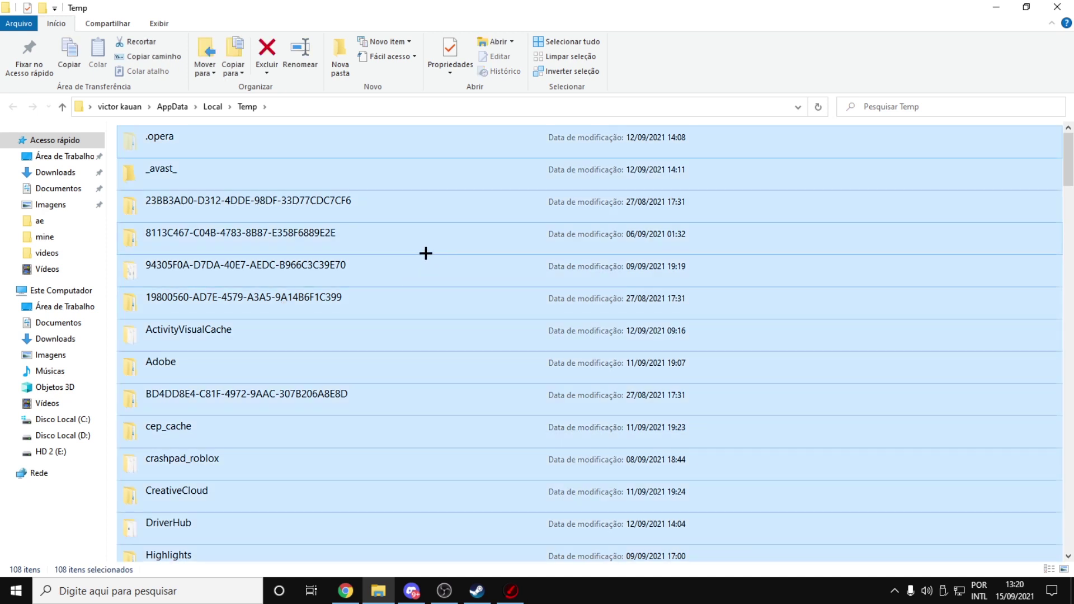
key(Delete)
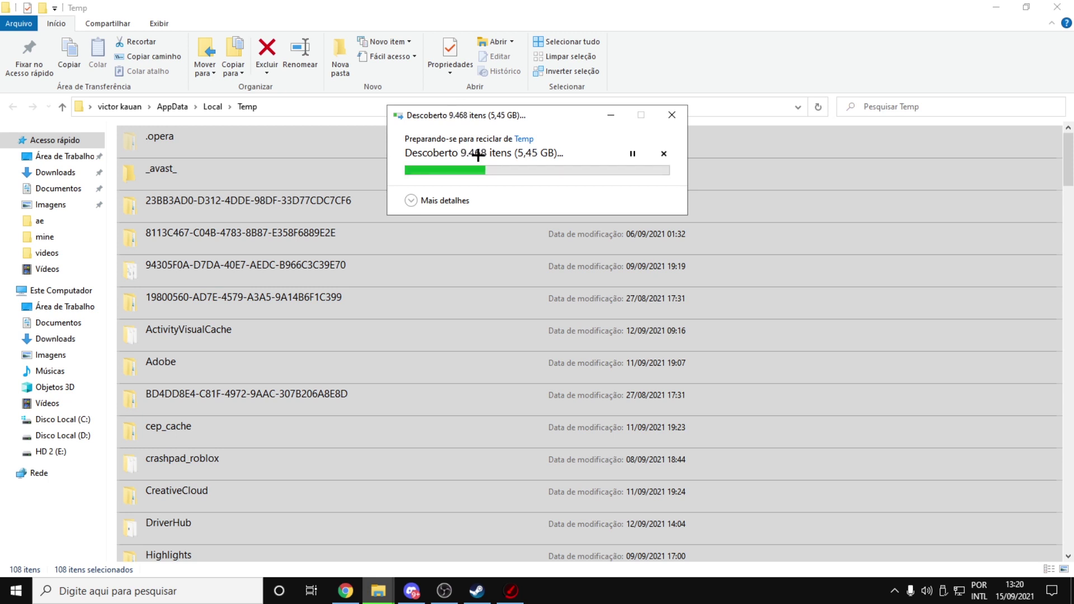
drag(490, 114, 501, 115)
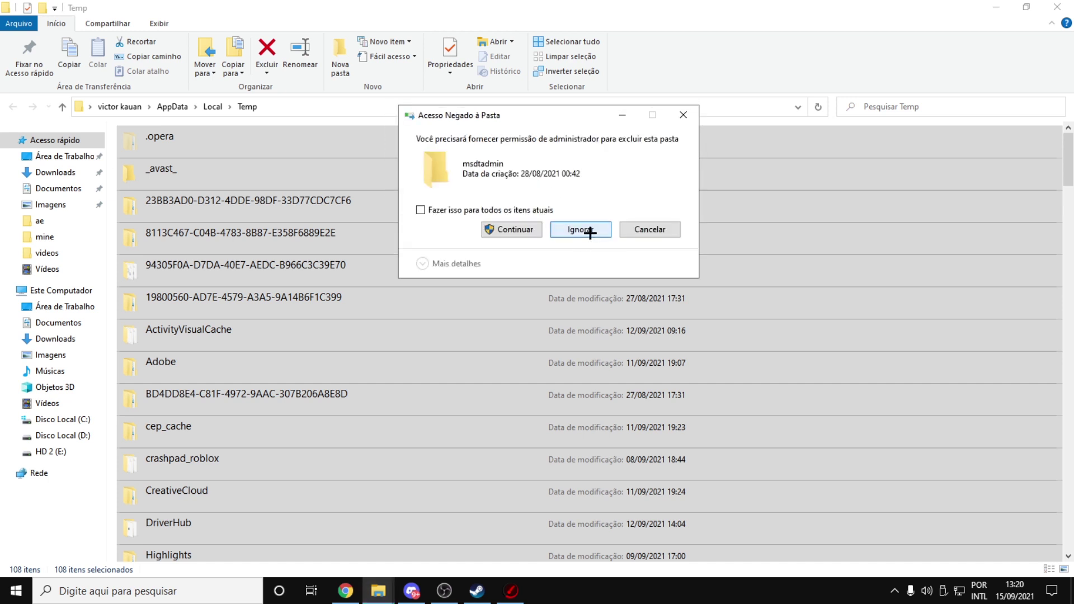
click(580, 229)
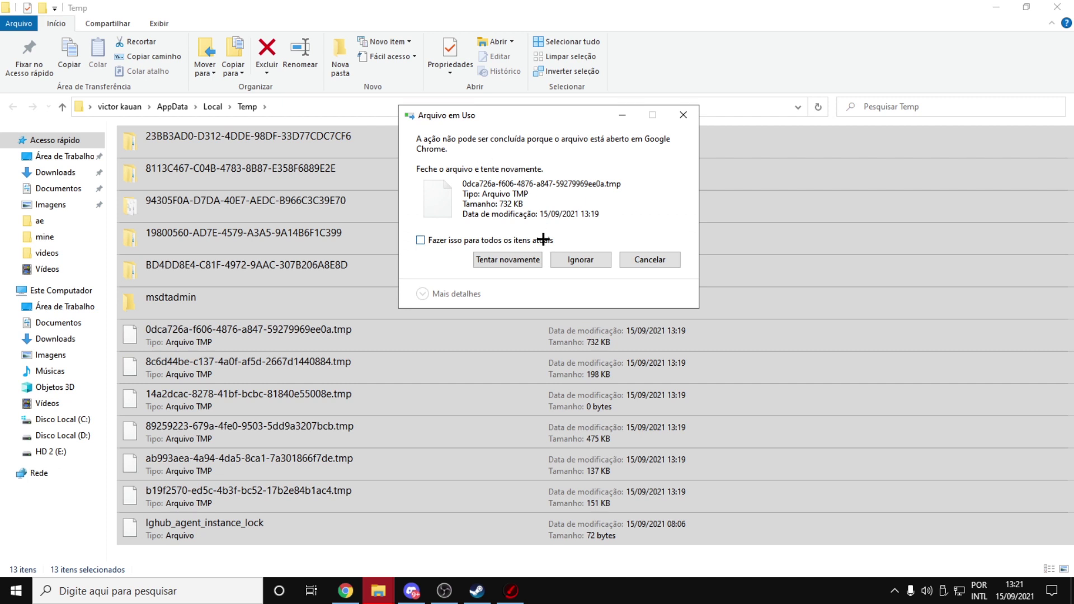
Step: Skip the temporary files open in Google Chrome and the lghub_agent_instance_lock file during the deletion
click(559, 260)
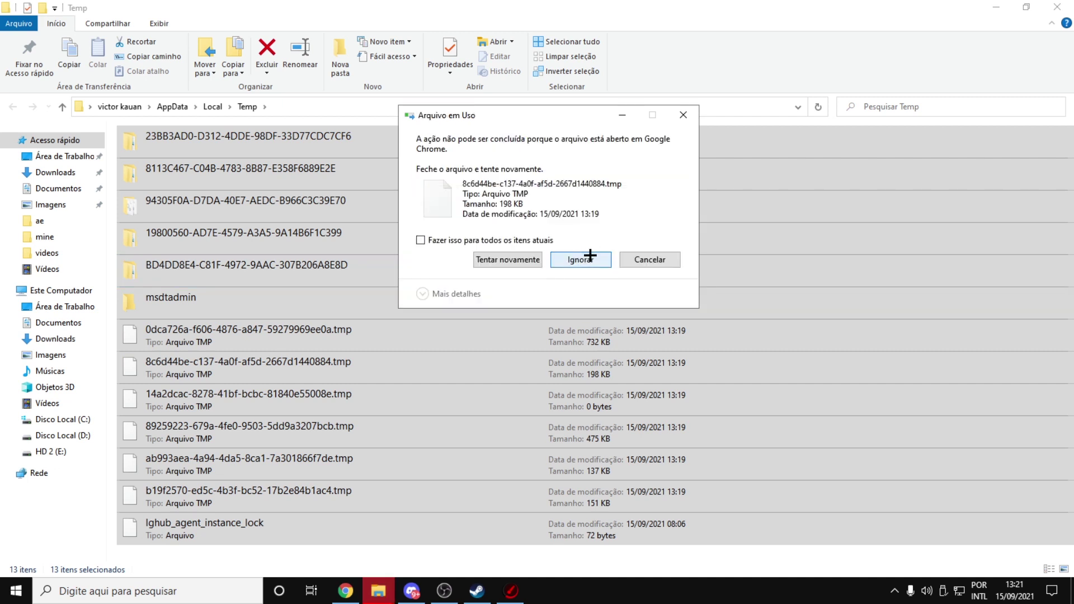
click(590, 257)
click(590, 259)
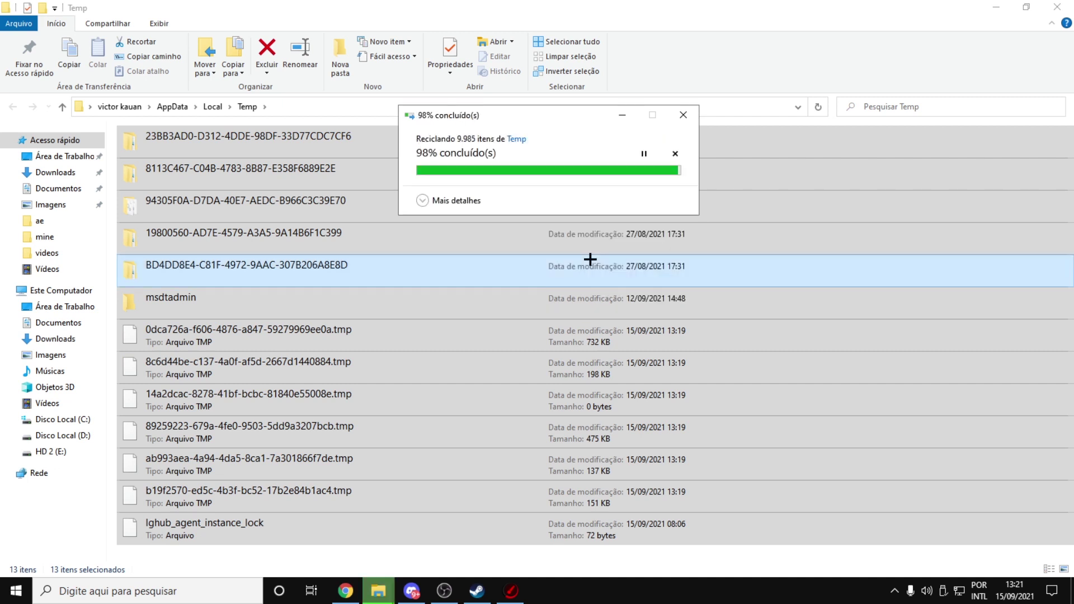
click(588, 260)
click(581, 258)
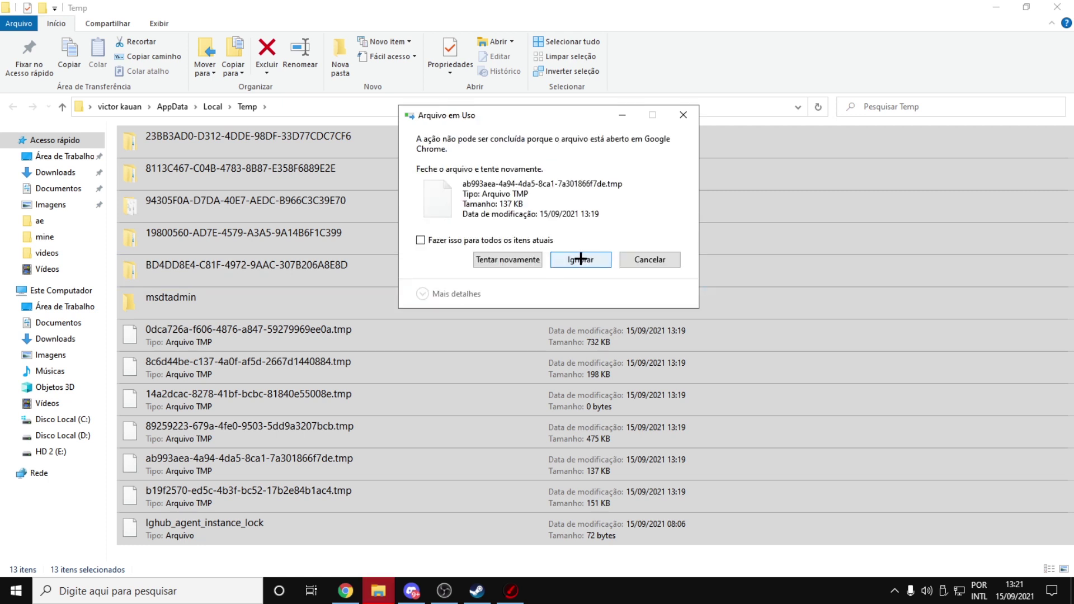
click(581, 259)
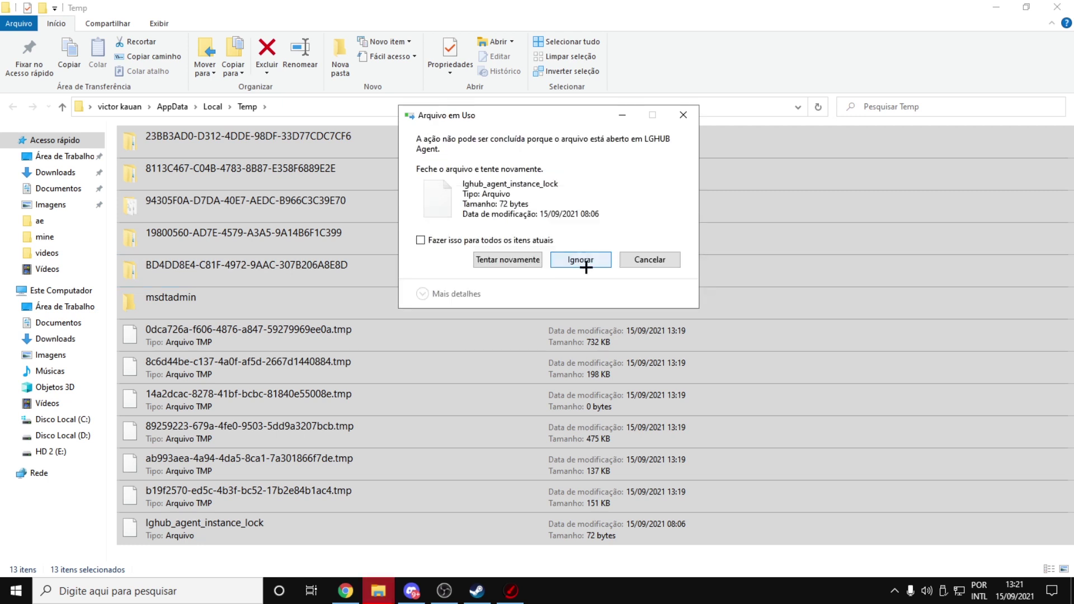
click(582, 264)
Step: Skip the remaining folders that require administrator permission, ending the deletion, and return to the desktop
click(585, 232)
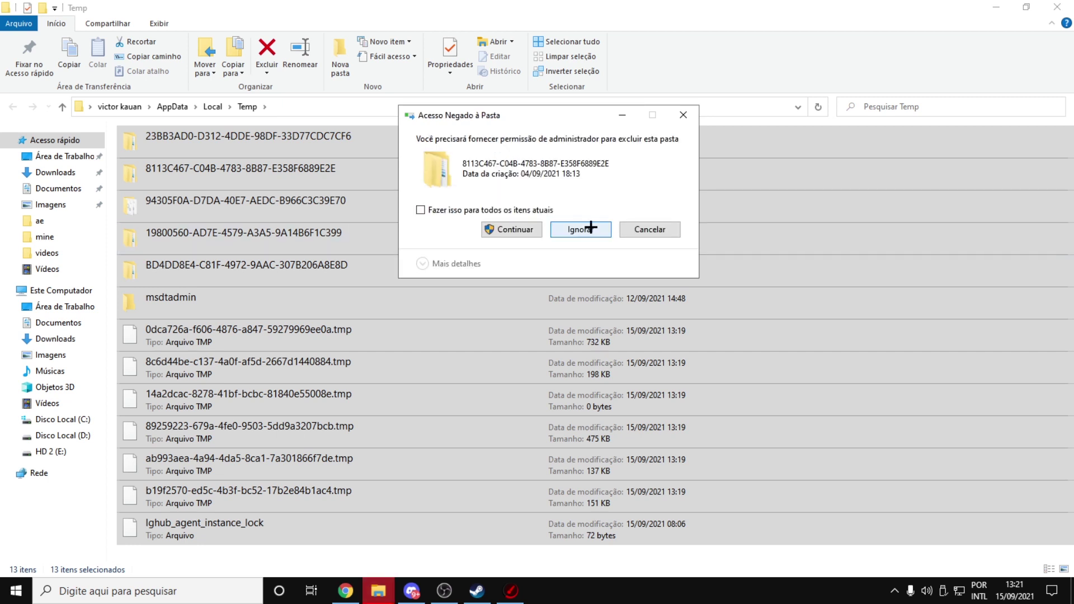
click(588, 228)
click(597, 235)
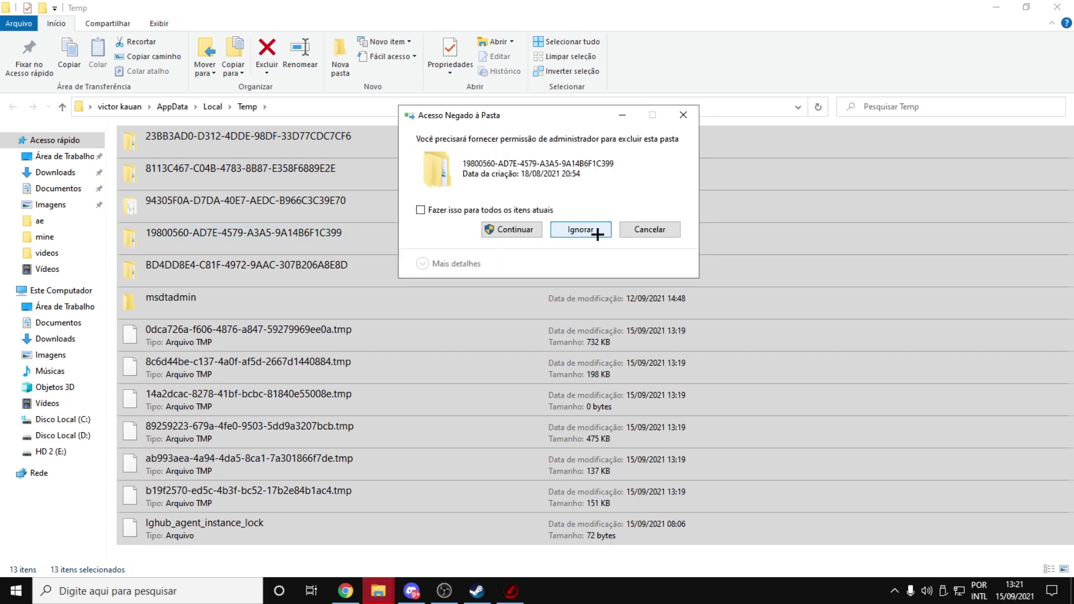
click(597, 234)
click(596, 234)
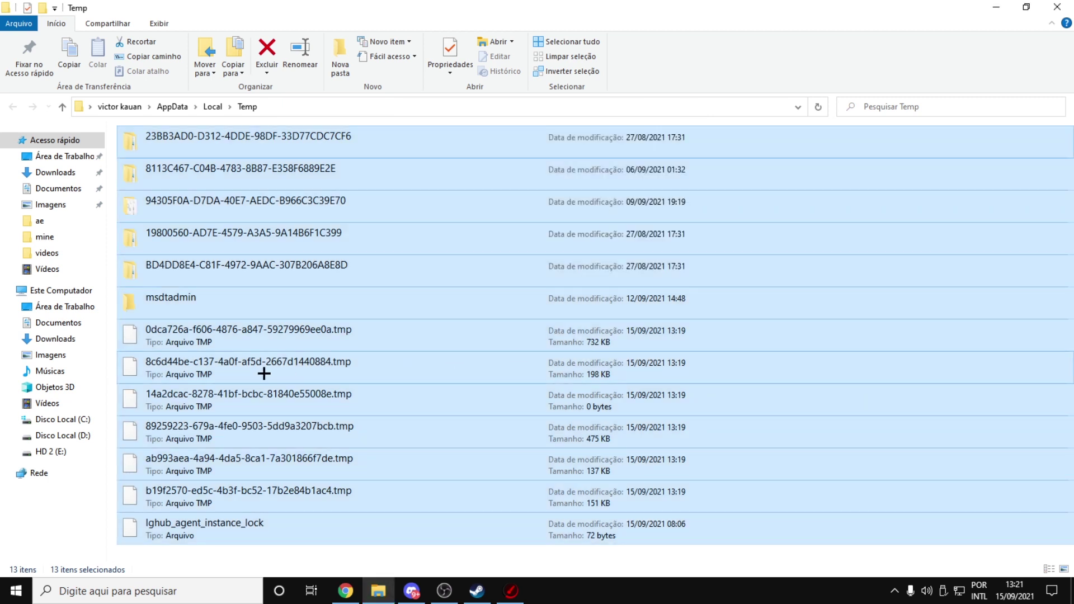
key(super+d)
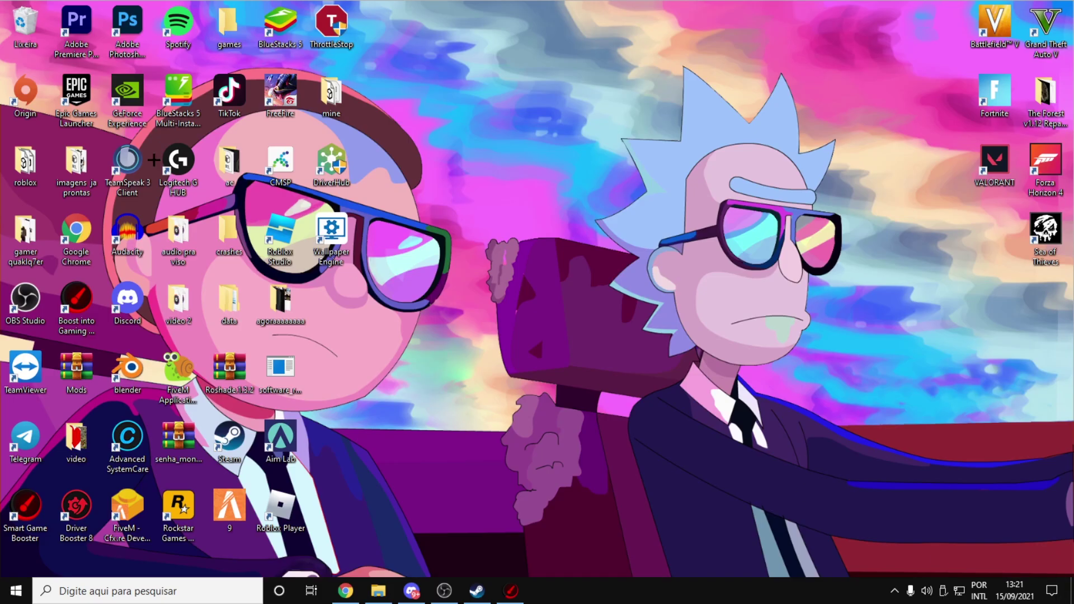
Step: Empty the Recycle Bin (Lixeira), permanently deleting all its items
right_click(21, 30)
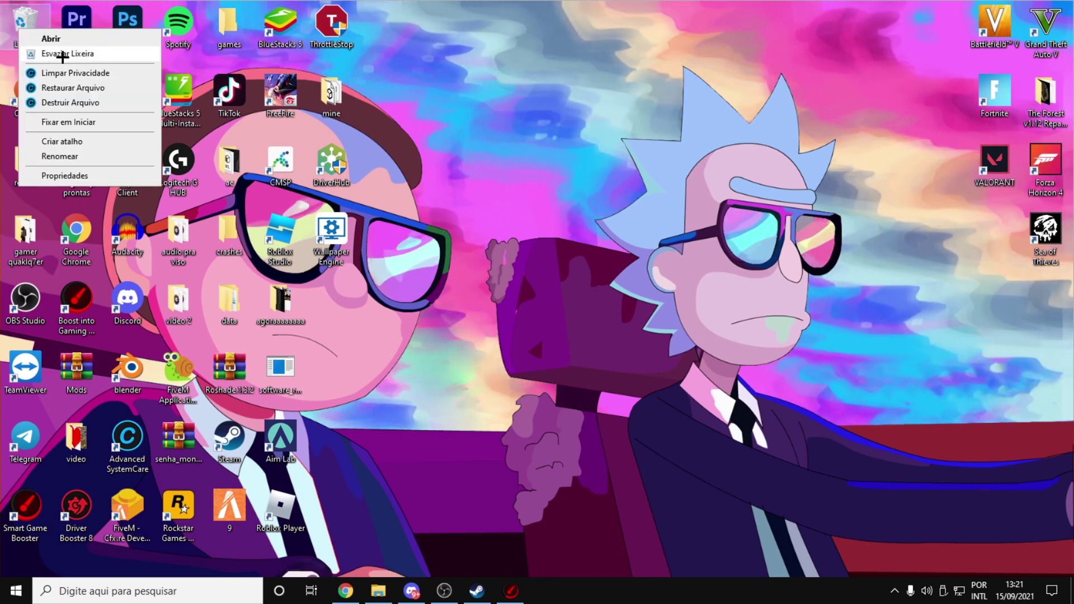
click(62, 53)
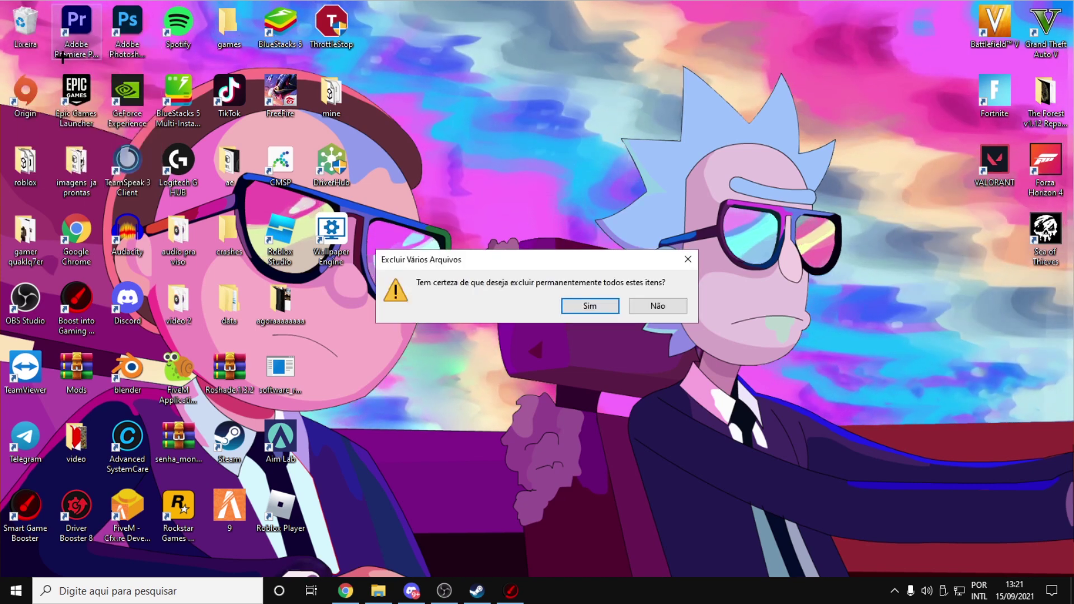
click(590, 306)
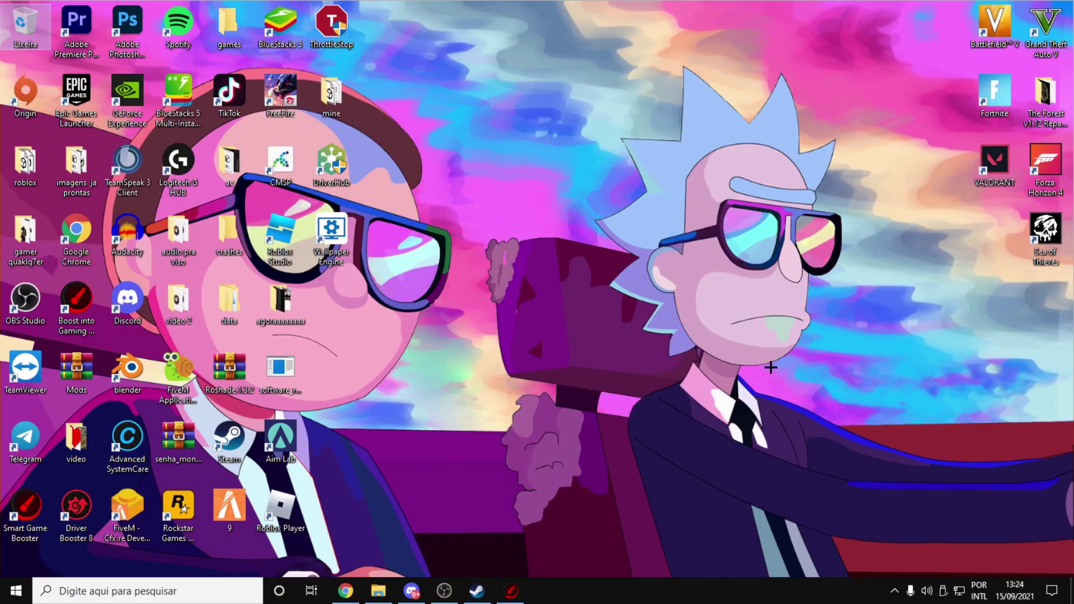
Step: Open System Configuration (Configuração do Sistema) and bring up the advanced boot options for the Windows 10 installation
click(6, 594)
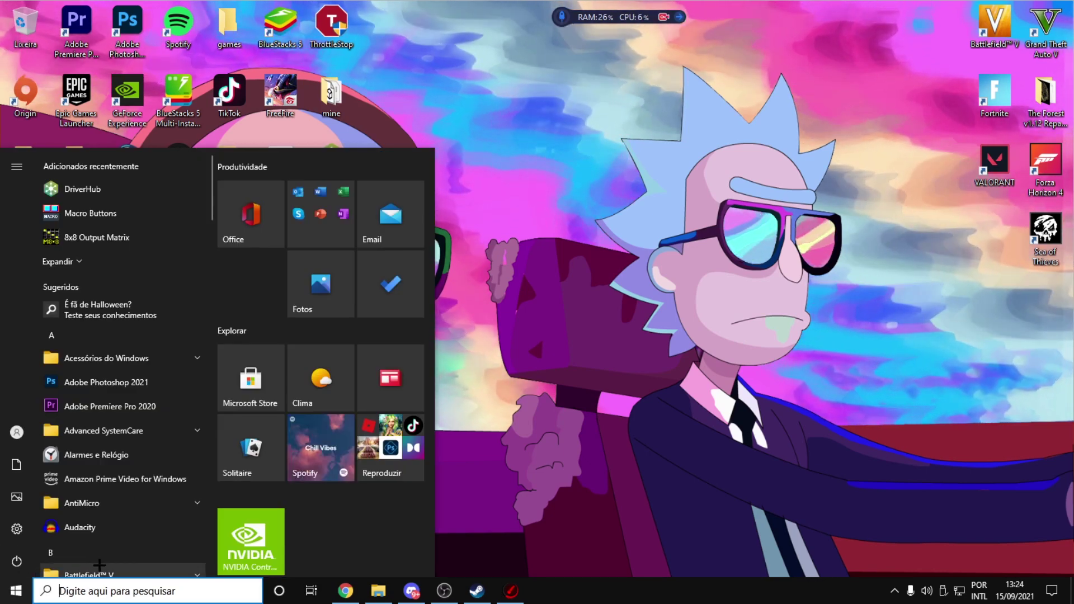
text(ex)
click(108, 233)
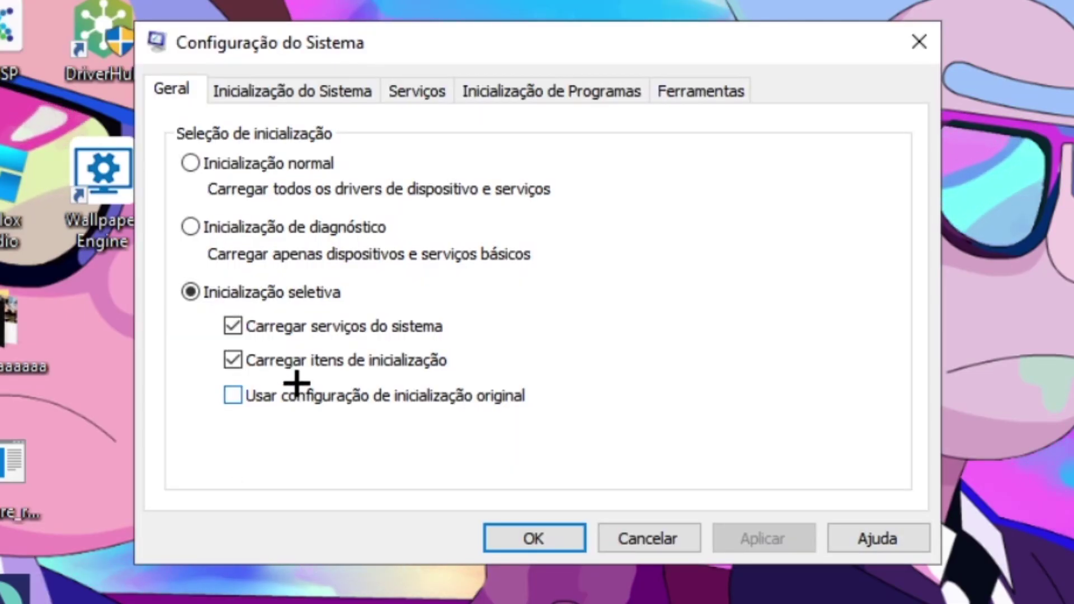
click(309, 92)
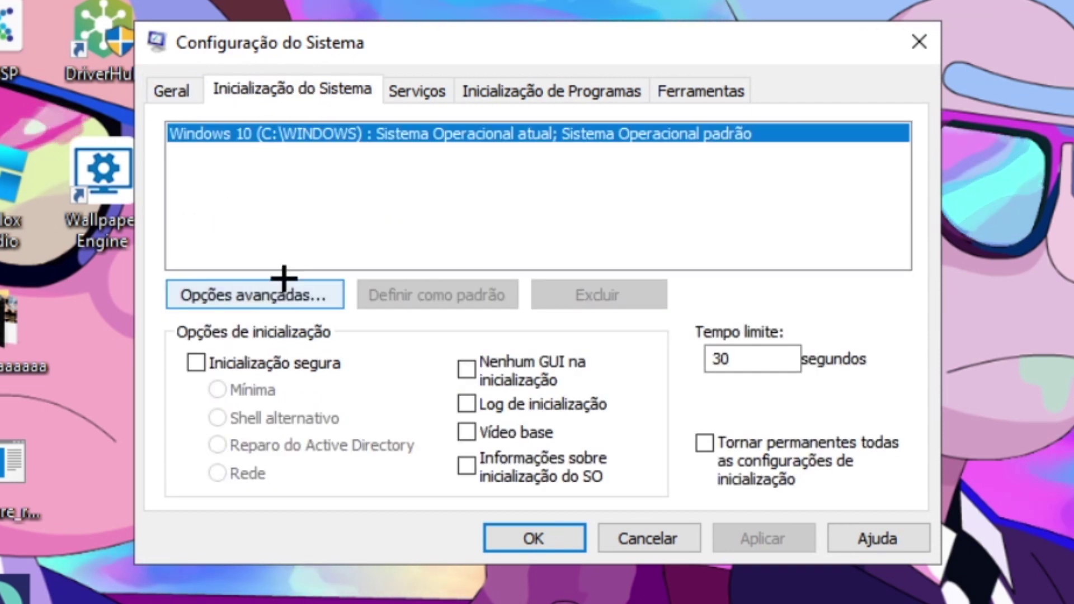
click(270, 292)
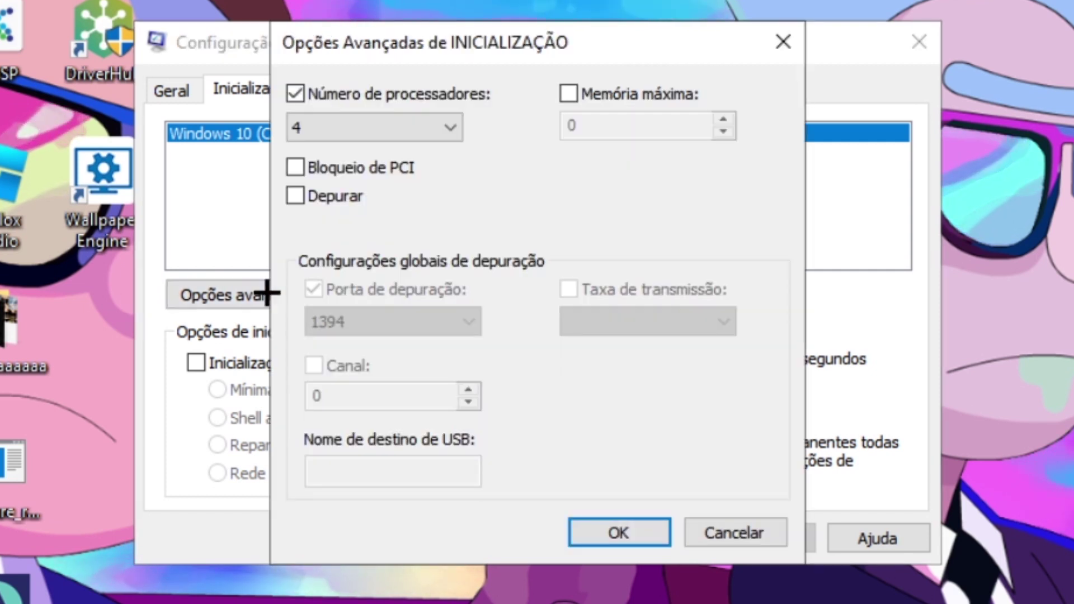
Step: Keep Número de processadores enabled in the advanced boot options, set it to 4, and accept the options
click(296, 92)
click(297, 94)
click(343, 127)
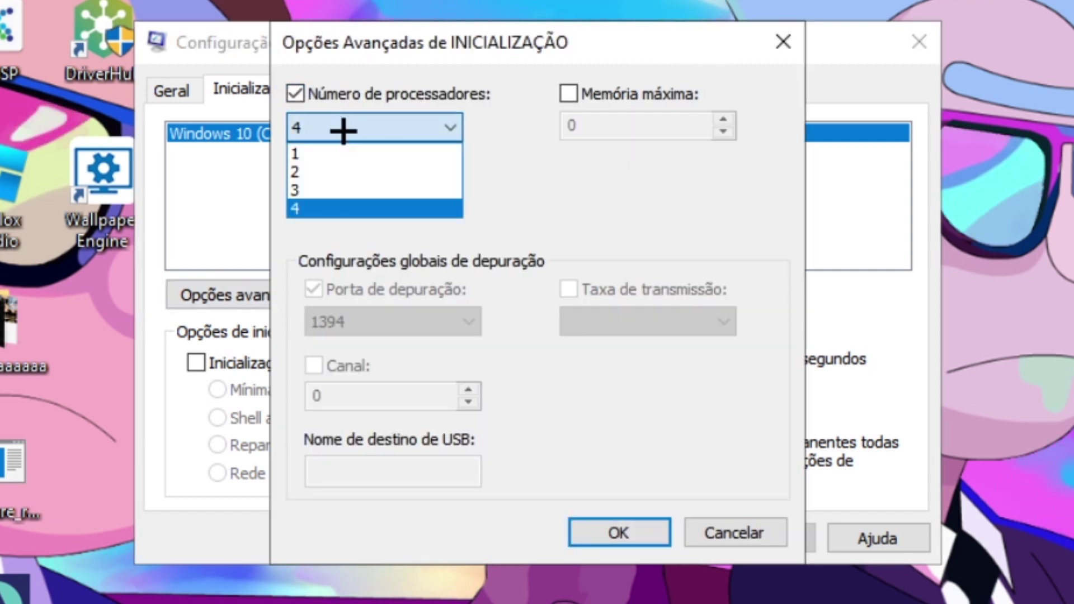
click(351, 154)
click(295, 93)
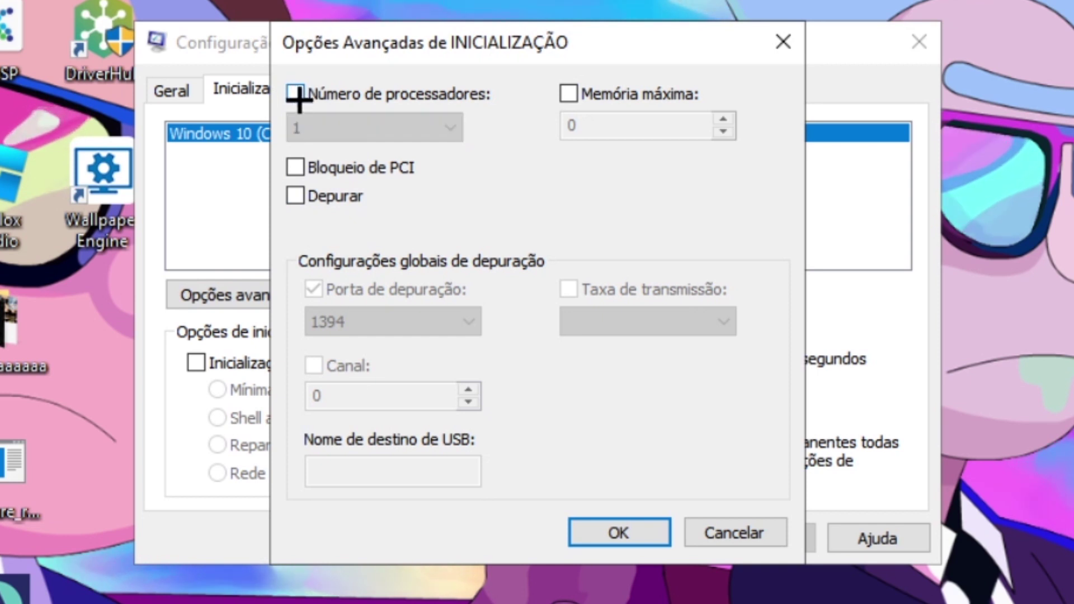
click(295, 93)
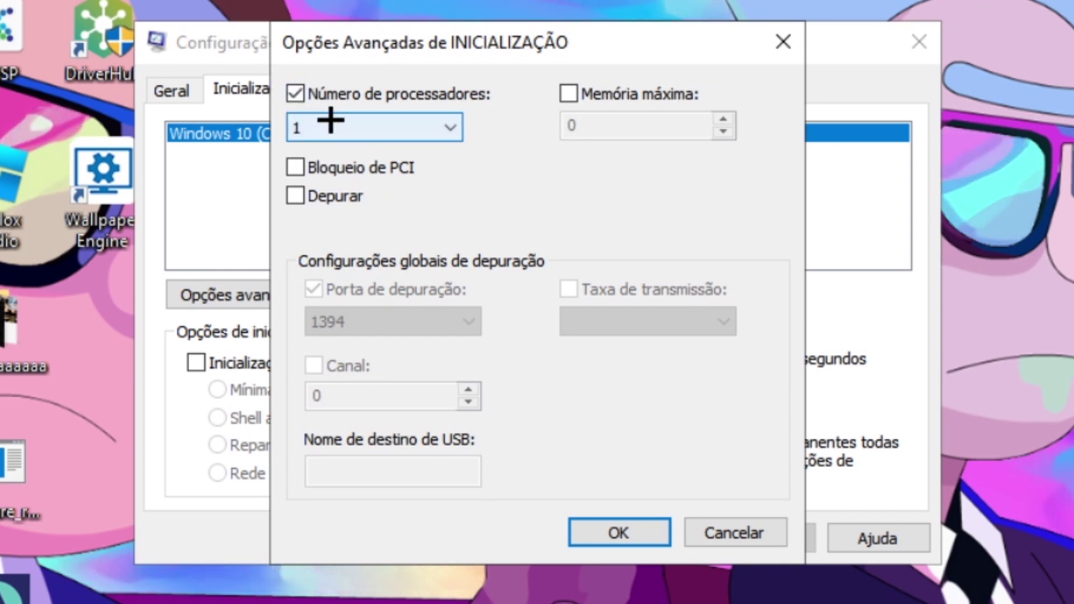
click(331, 122)
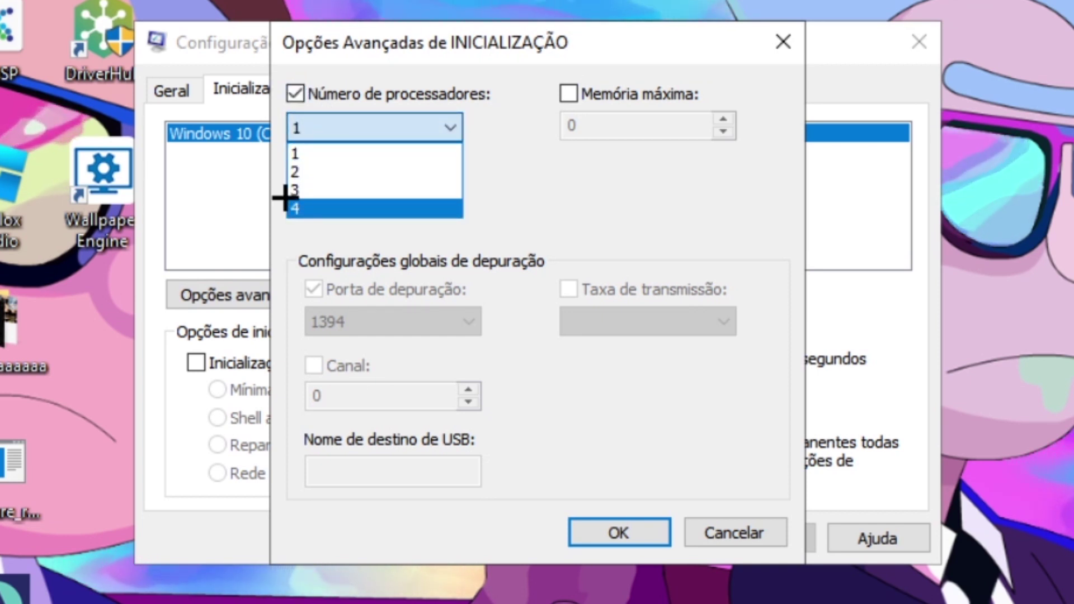
click(326, 206)
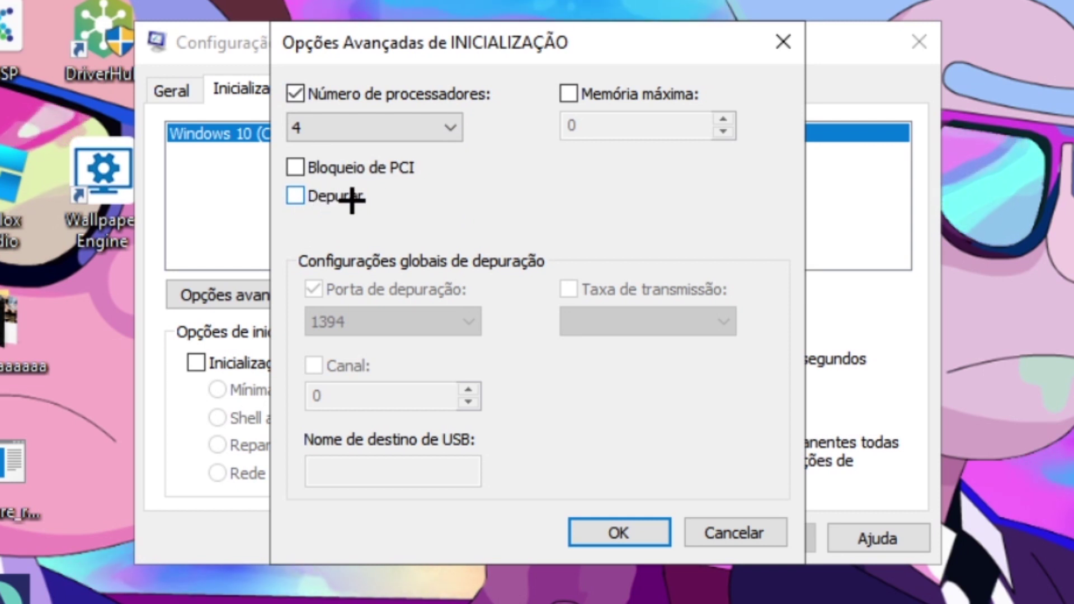
click(613, 529)
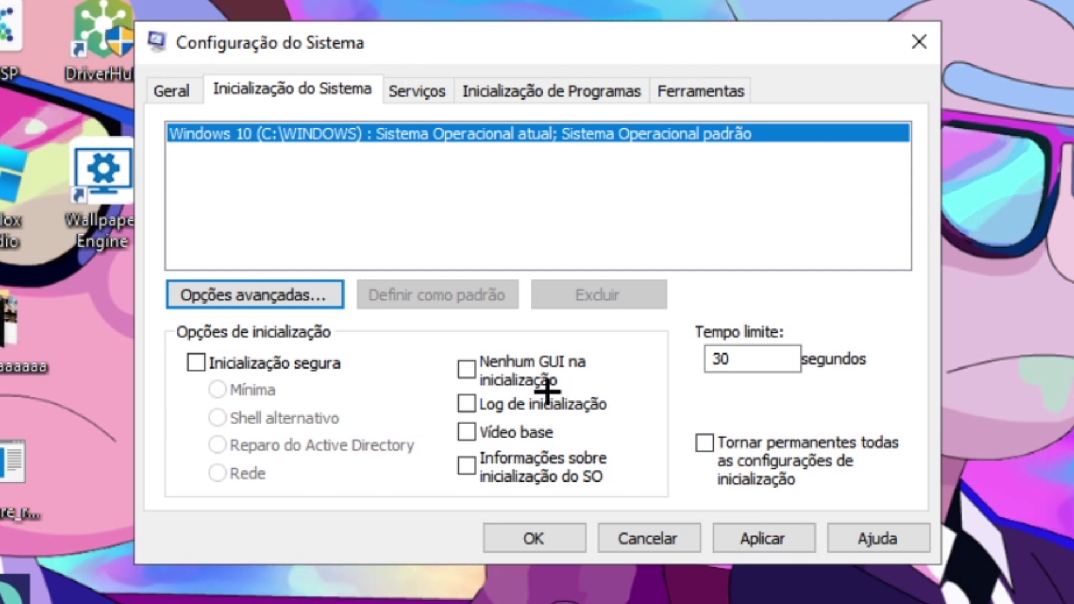
Step: Reopen the advanced boot options and choose 4 again as the number of processors
click(255, 305)
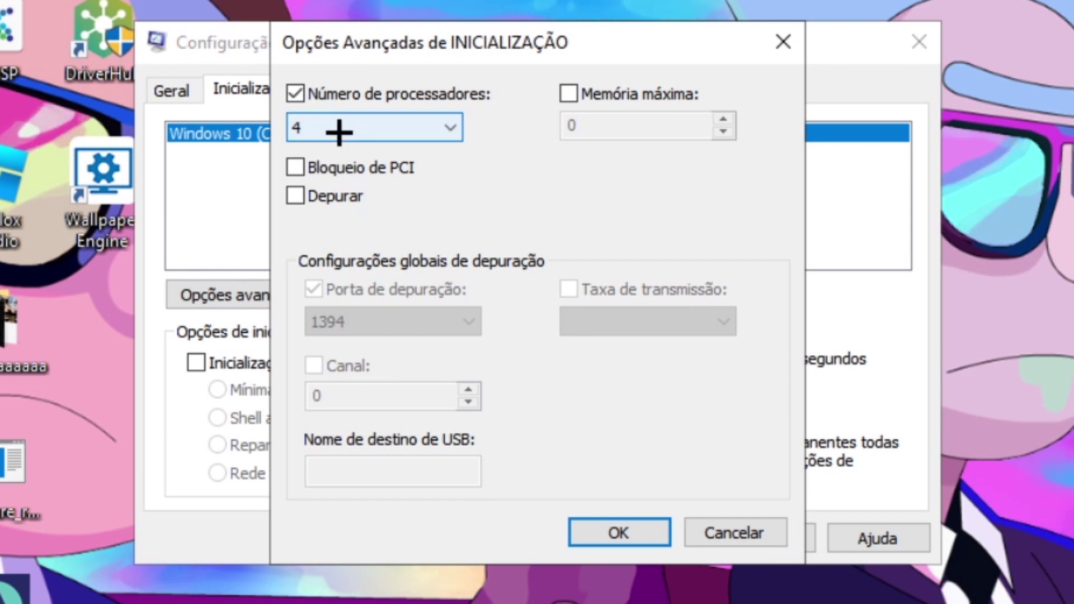
click(338, 129)
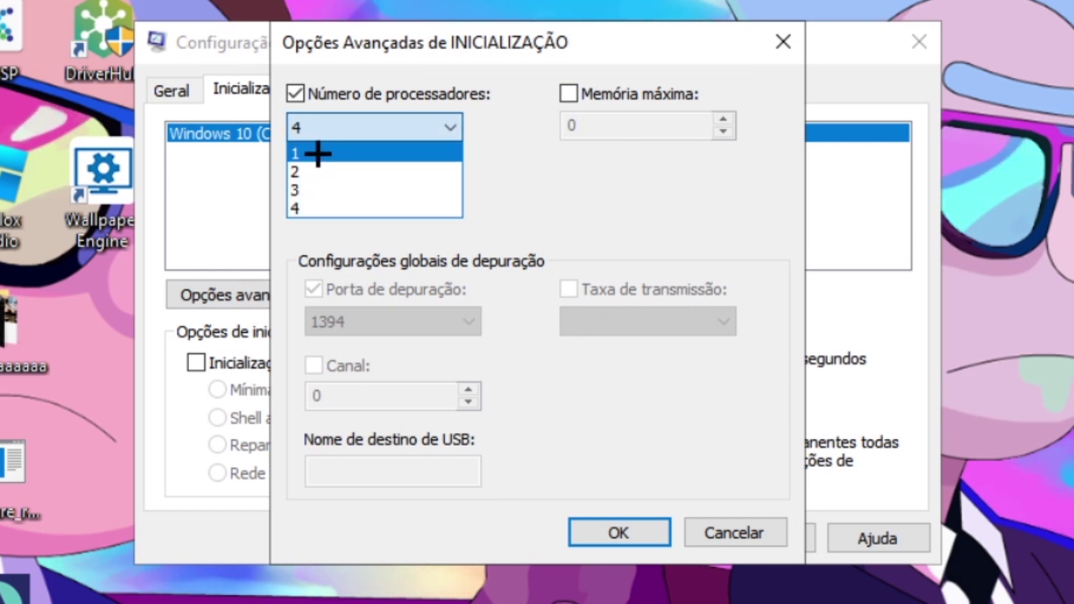
click(329, 207)
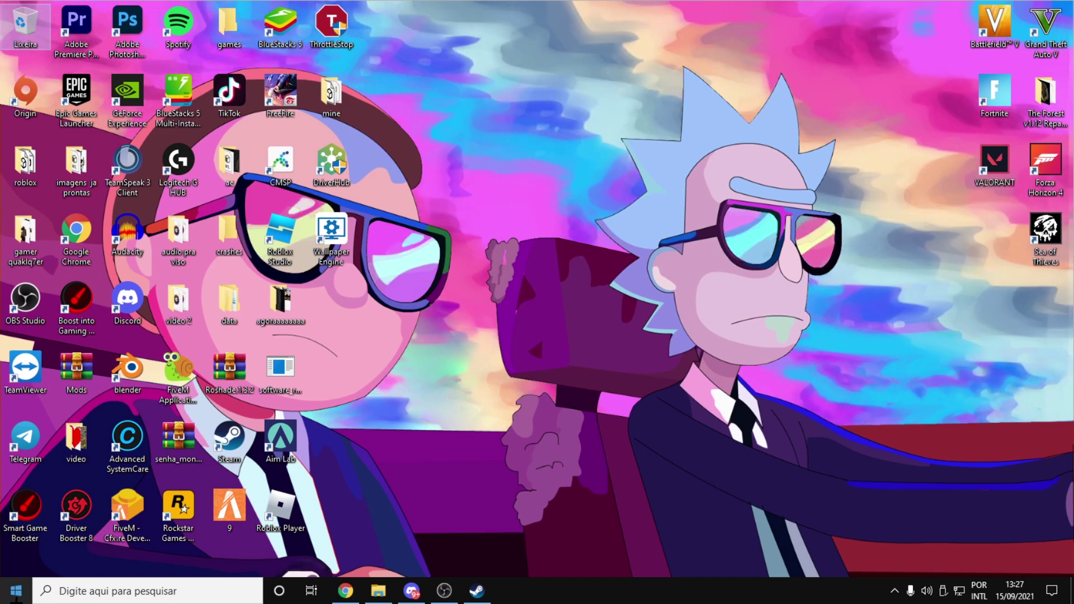
Step: Open Opções de Energia in the Hardware e Sons category of Painel de Controle
click(27, 596)
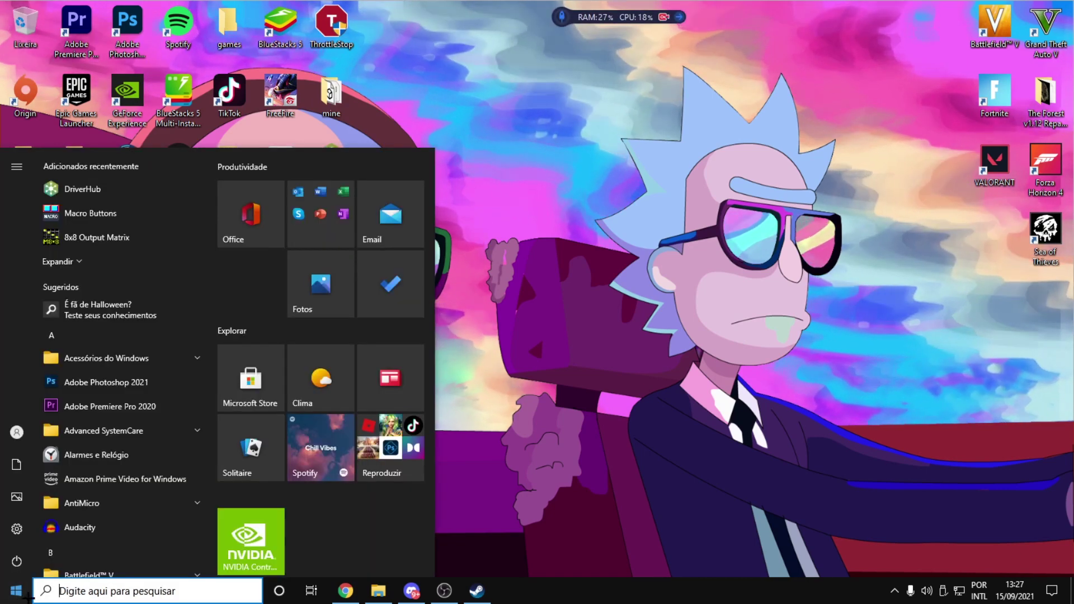
click(97, 594)
text(p)
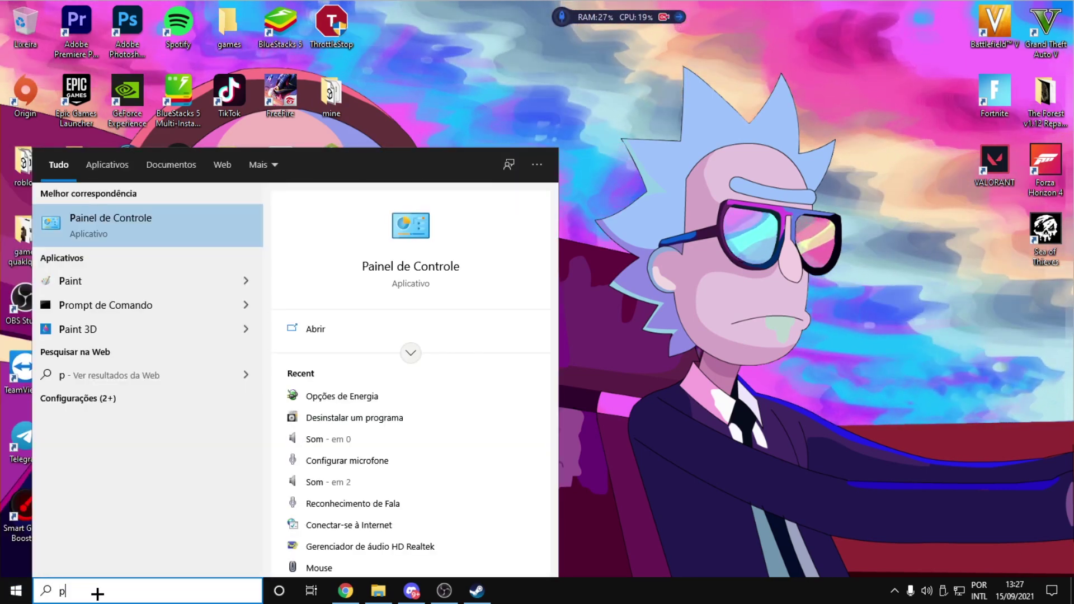
click(148, 232)
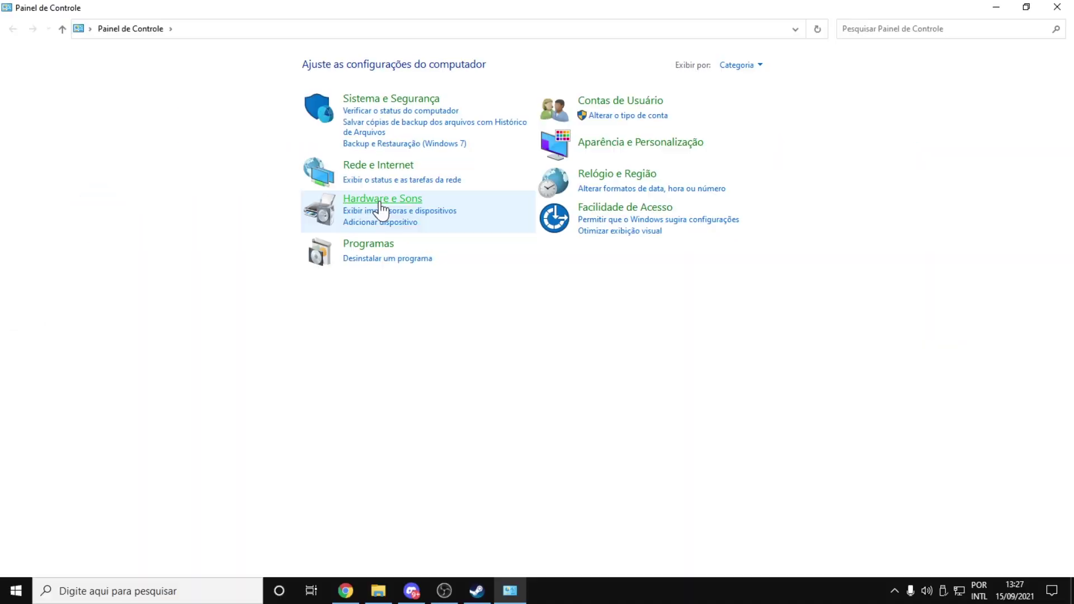
click(380, 202)
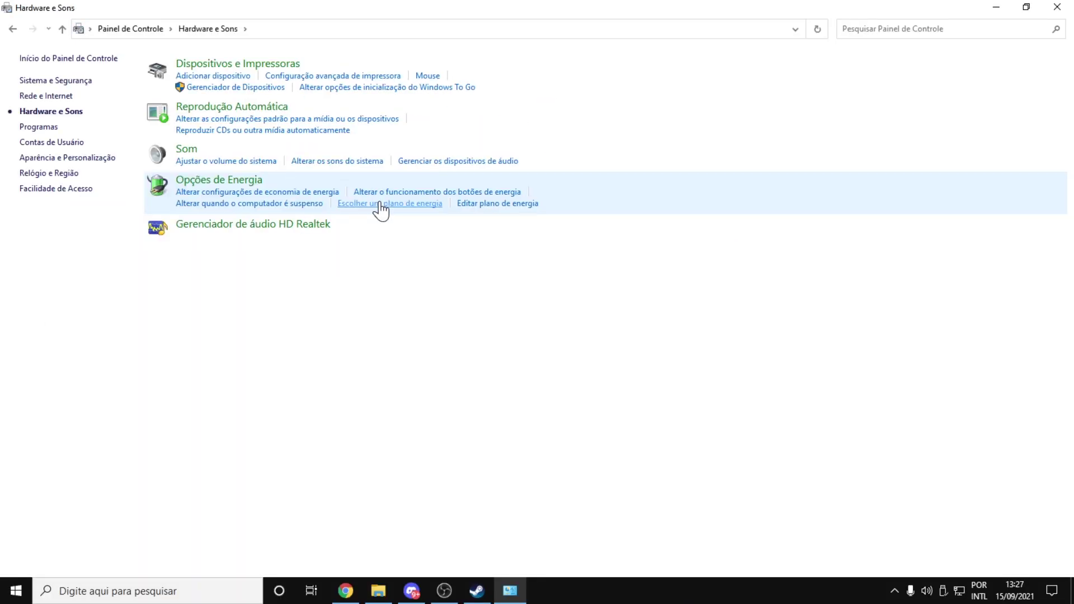
click(198, 184)
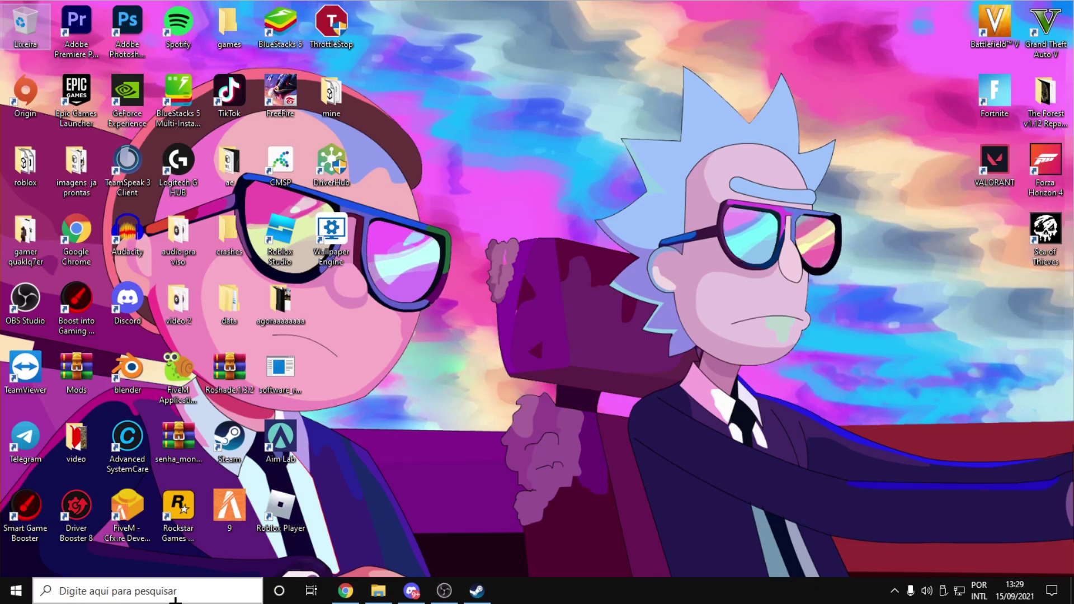
Step: Open the Aplicativos em segundo plano settings, turn off permission for apps to run in the background, and review the app list
click(137, 590)
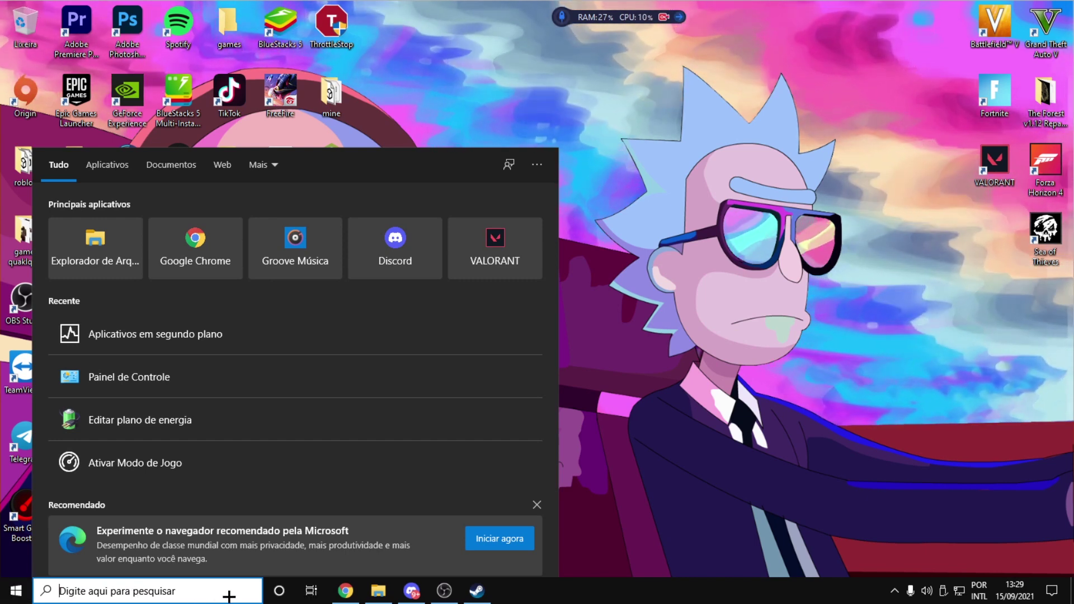
text(s)
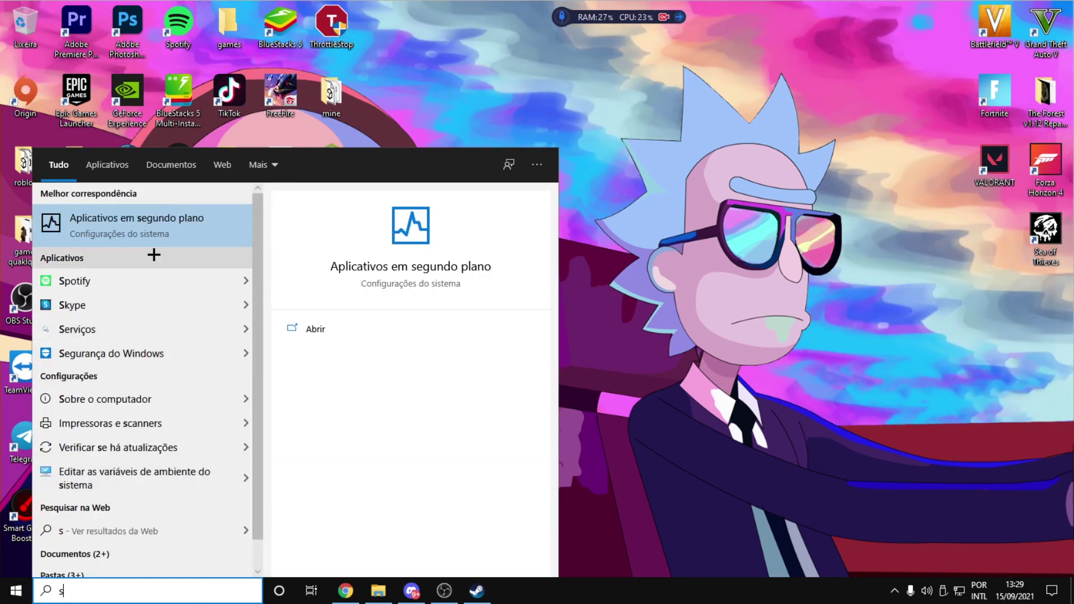
click(160, 228)
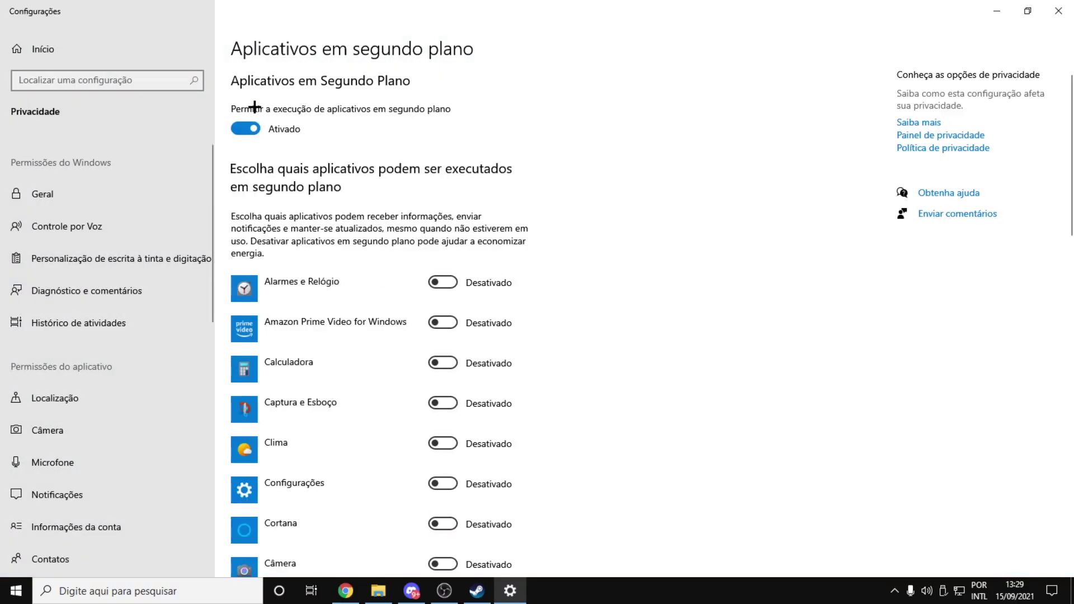
click(244, 130)
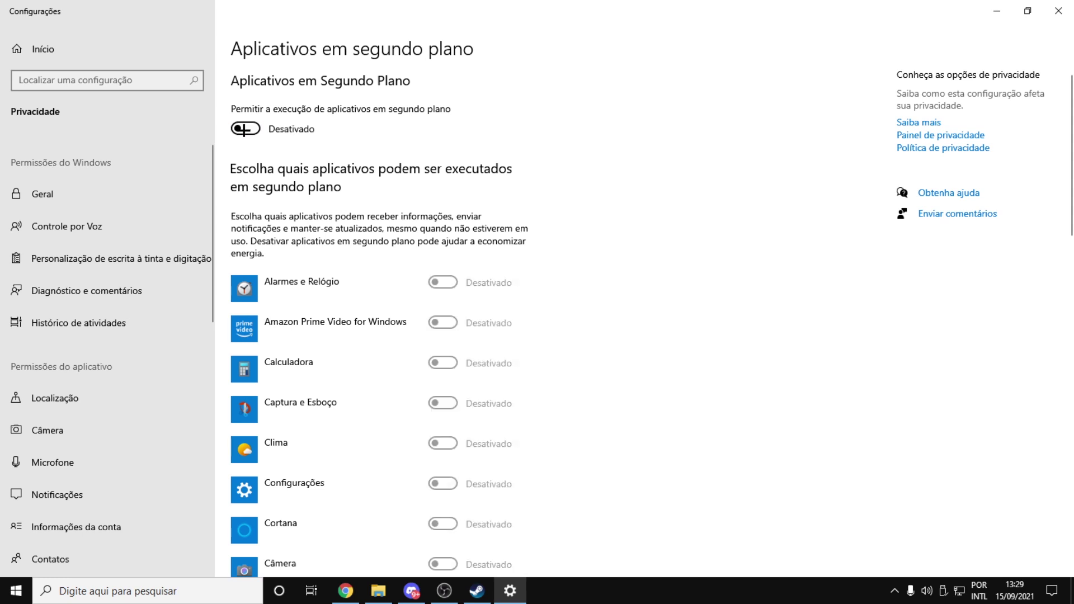
scroll(319, 302, down, 10)
scroll(301, 303, down, 10)
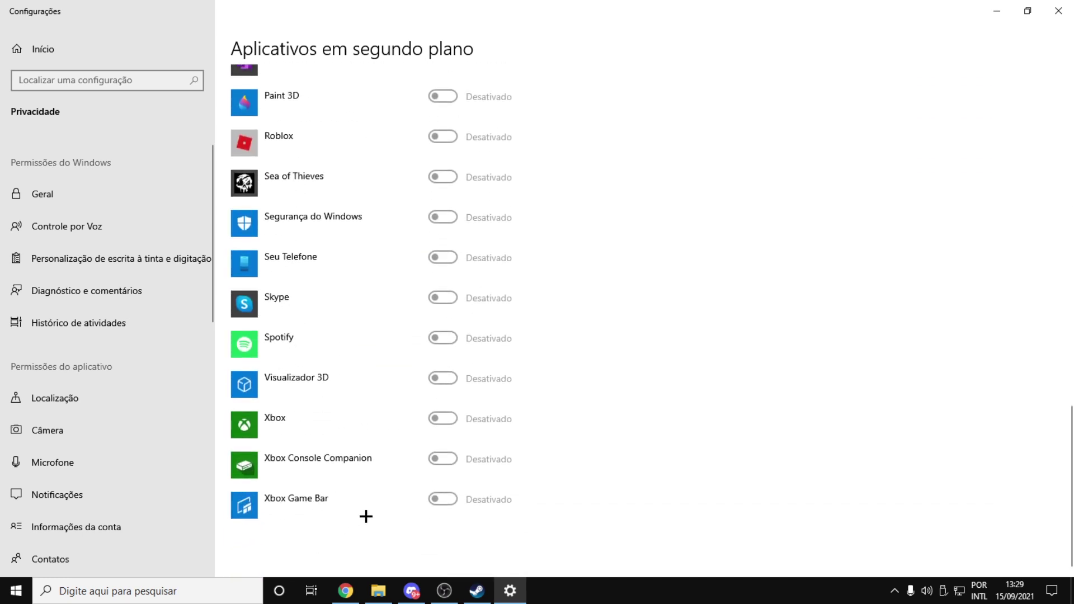
scroll(365, 516, up, 15)
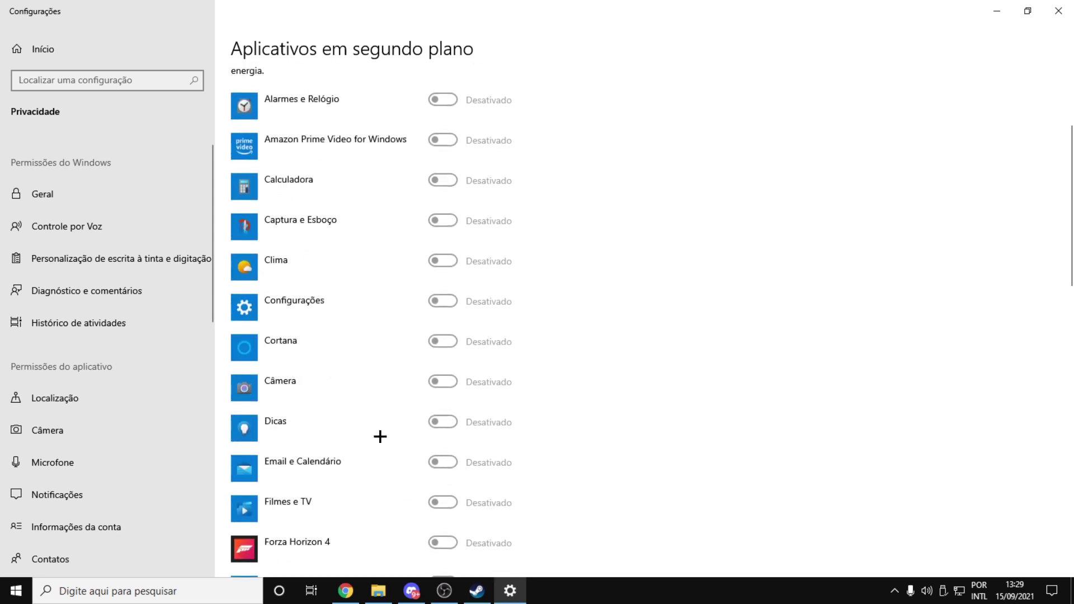
scroll(380, 436, up, 4)
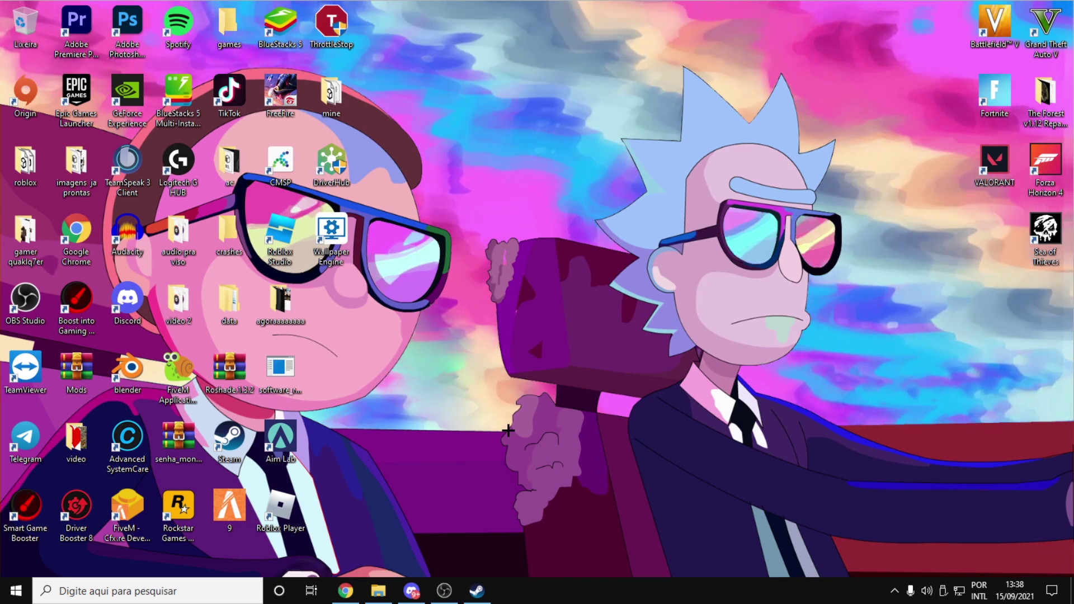
Step: Open Configurações de elementos gráficos and make sure Agendamento de GPU acelerado por hardware is set to Ativado
click(103, 590)
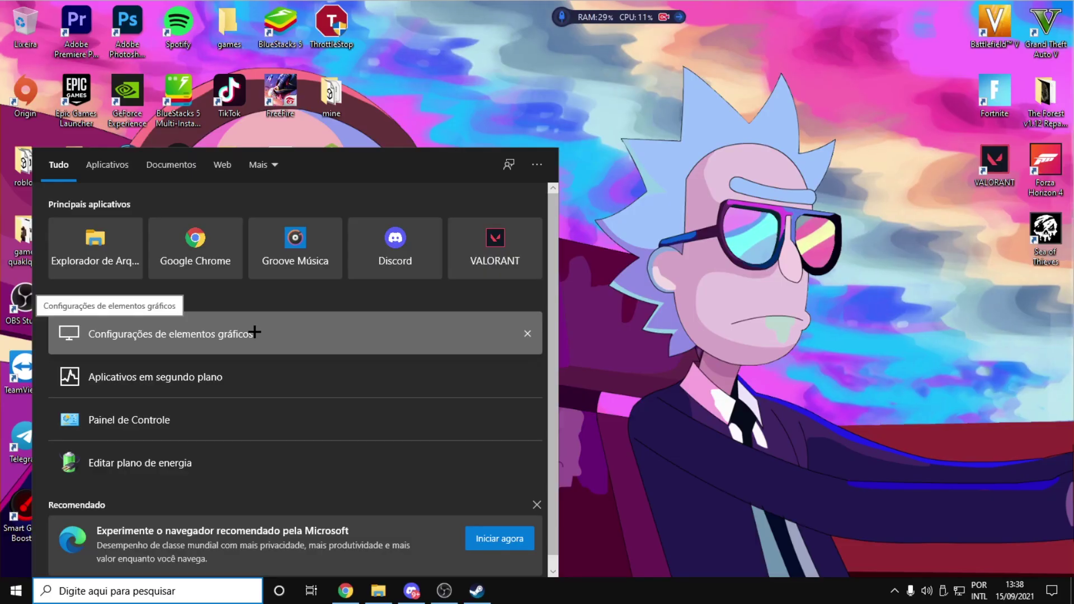
click(839, 427)
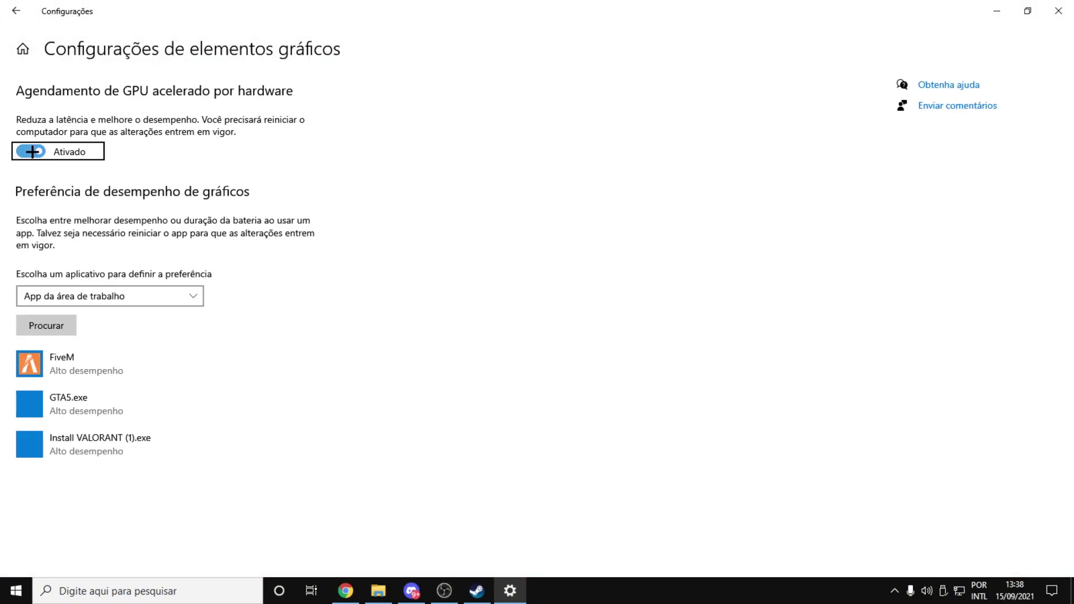
click(32, 151)
click(32, 152)
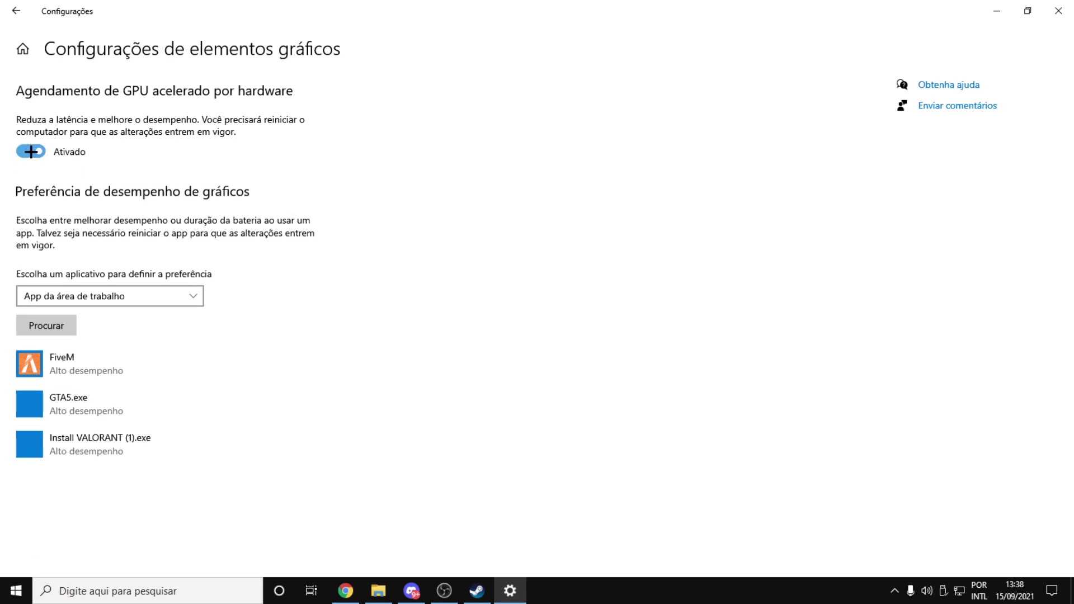
Step: Add the Roblox Player shortcut from the Área de Trabalho folder to the graphics performance preference list
click(61, 325)
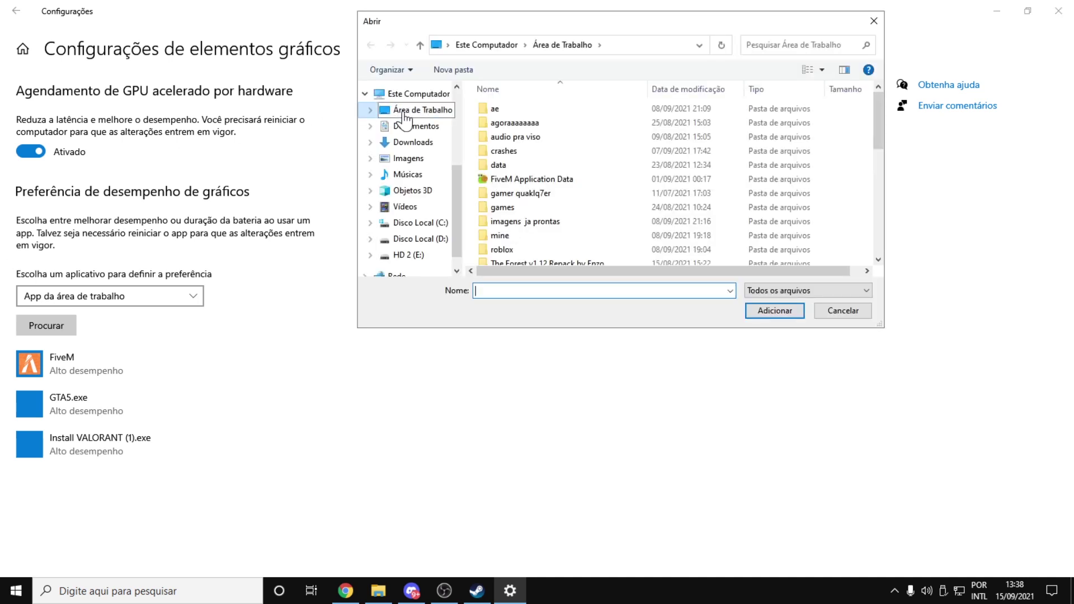
scroll(763, 127, down, 2)
scroll(826, 127, down, 3)
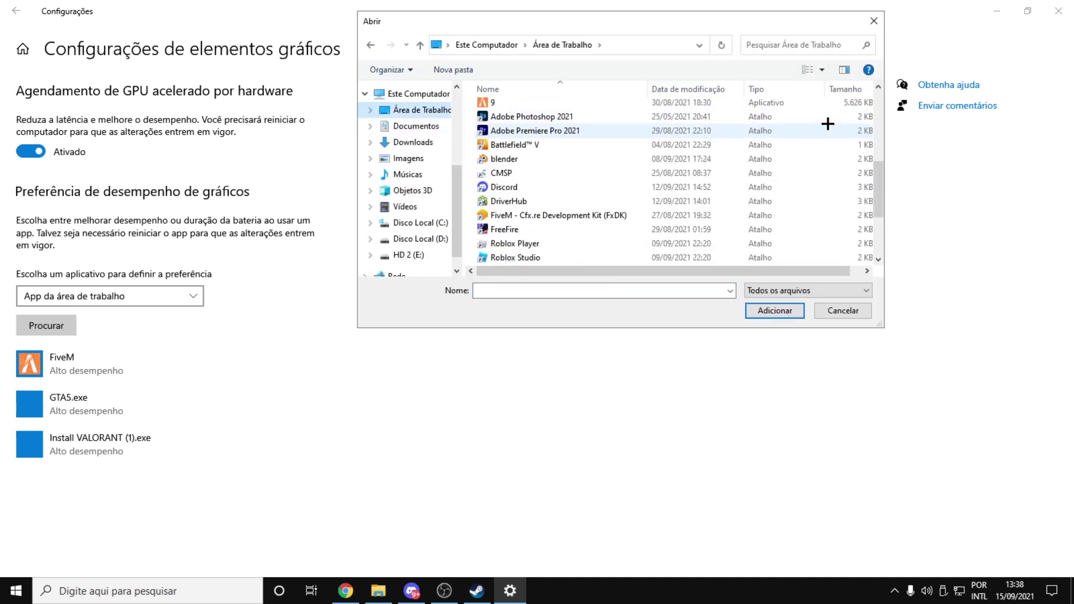
scroll(828, 123, down, 2)
click(562, 175)
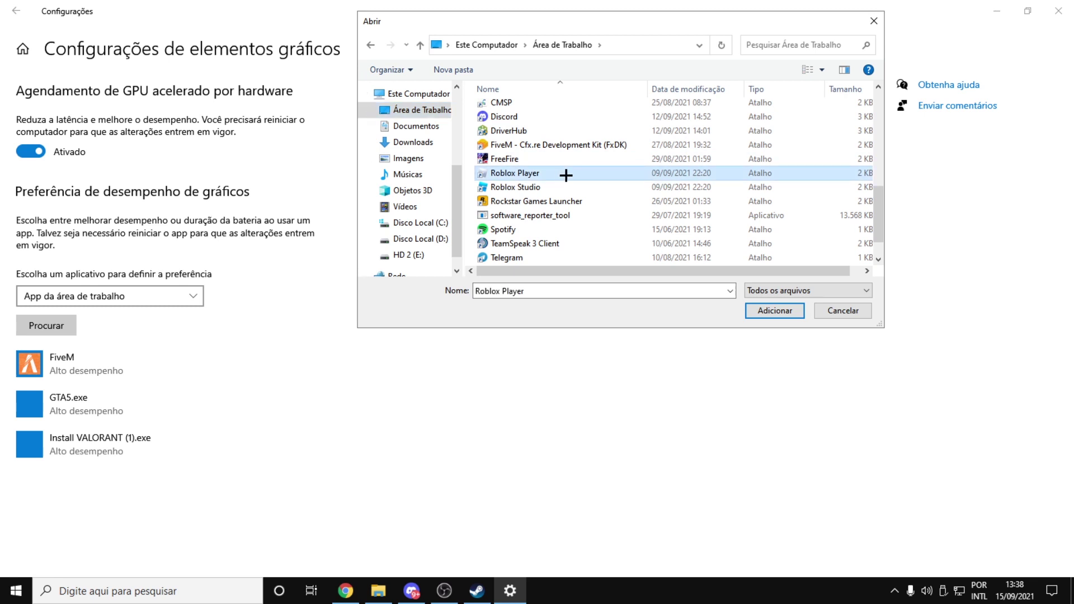
click(775, 311)
Step: Set the graphics preference of the Roblox entry to Alto desempenho and save it
scroll(302, 349, down, 2)
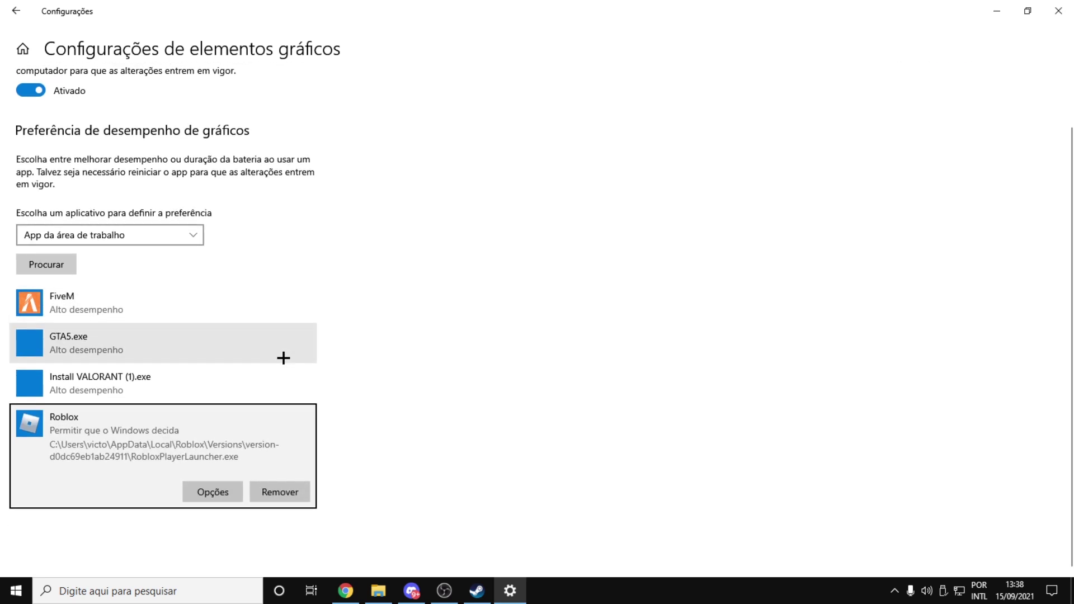
click(209, 488)
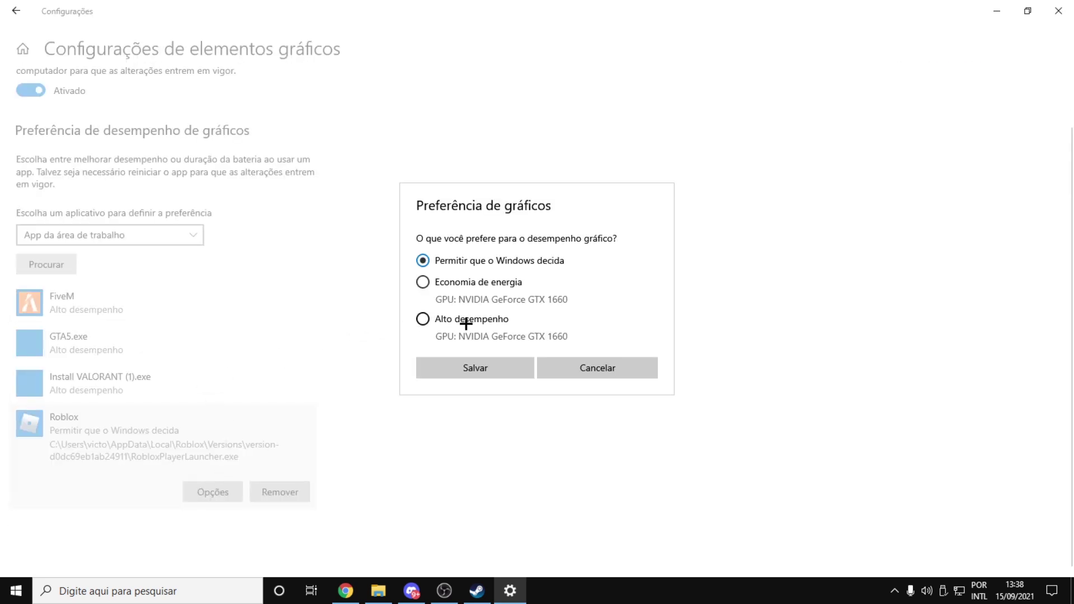
click(423, 319)
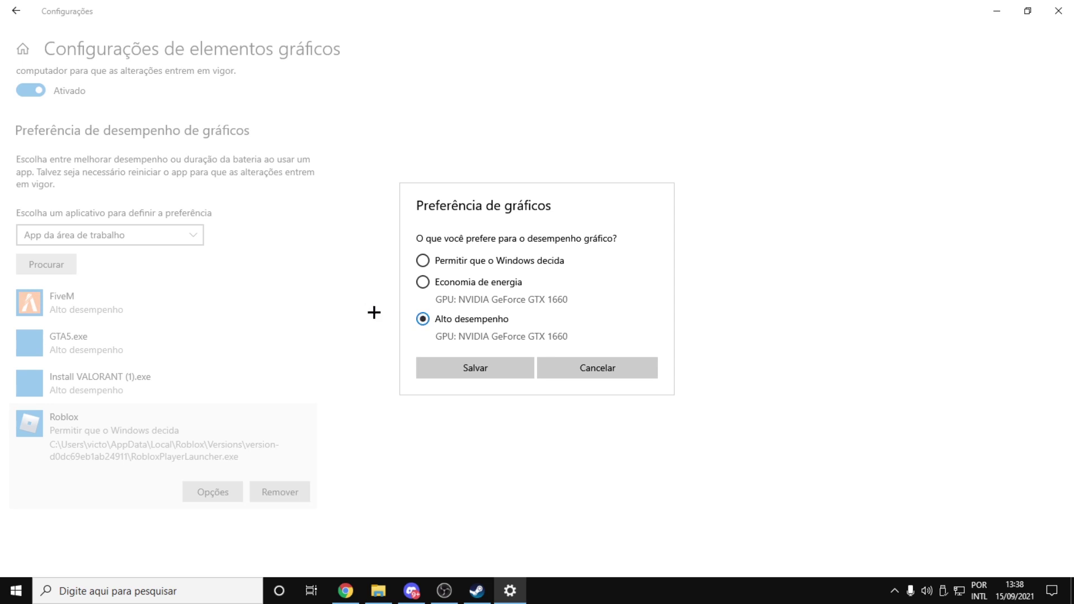
click(463, 368)
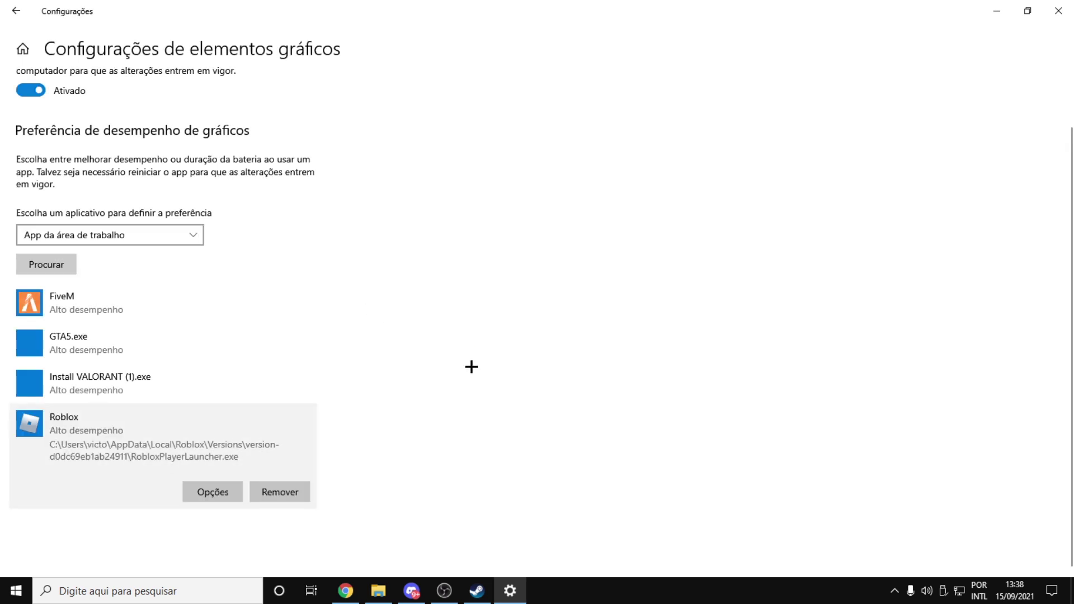